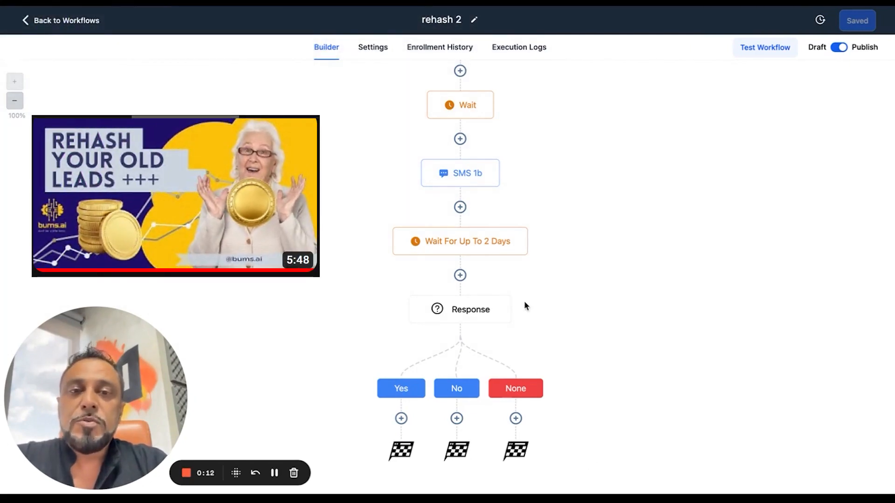
Add a Wait action with a time delay of 0.5 minutes to the Yes branch of the Response condition
scroll(470, 82, up, 5)
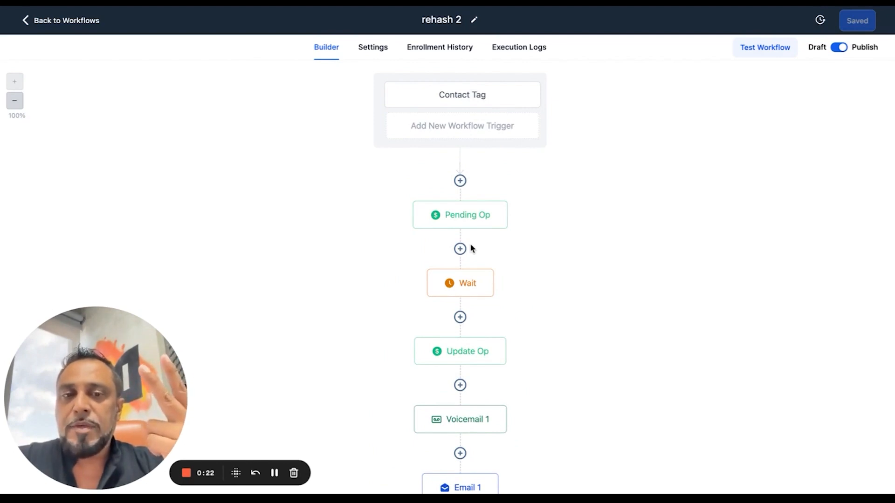
scroll(470, 248, down, 1)
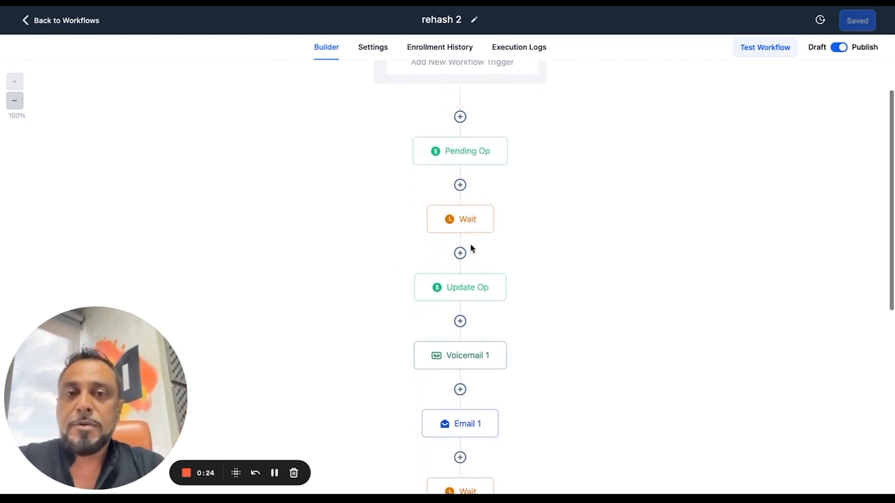
scroll(471, 245, down, 5)
scroll(471, 247, down, 5)
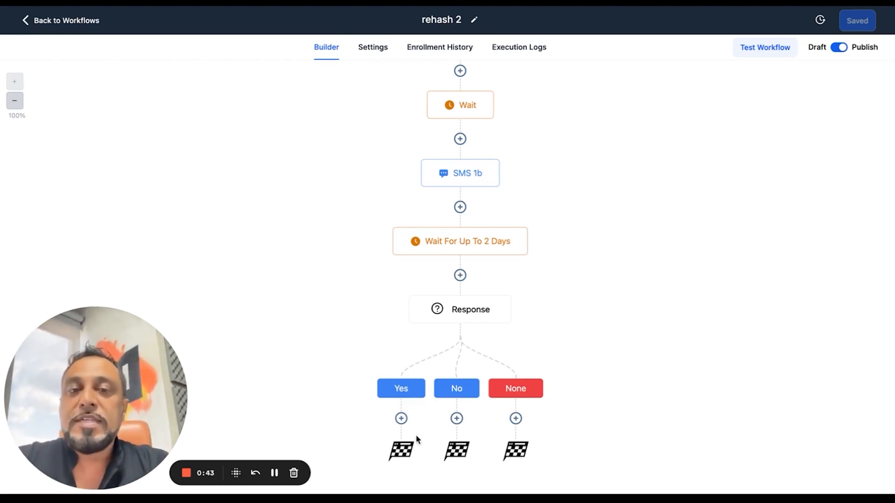
click(404, 420)
text(wai)
click(698, 123)
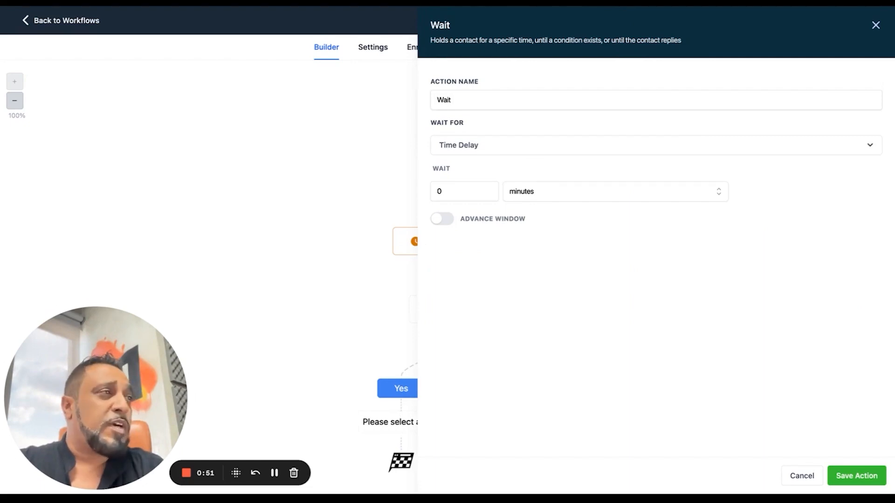
click(453, 195)
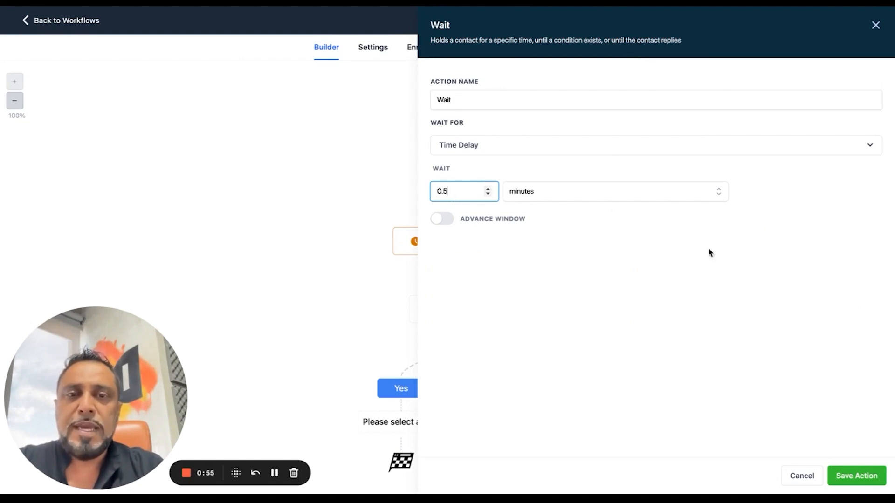
click(856, 475)
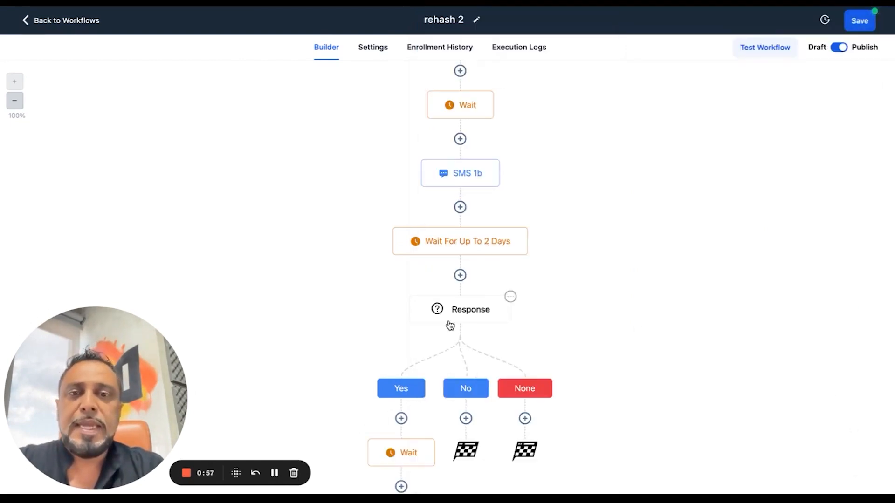
Add a Create Or Update Opportunity action after the wait in the Yes branch, using the Rehash pipeline
scroll(450, 325, down, 2)
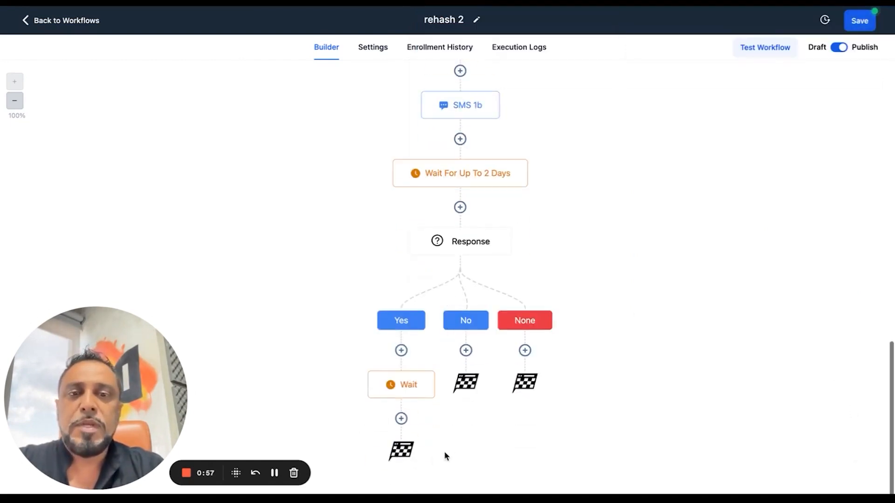
click(401, 419)
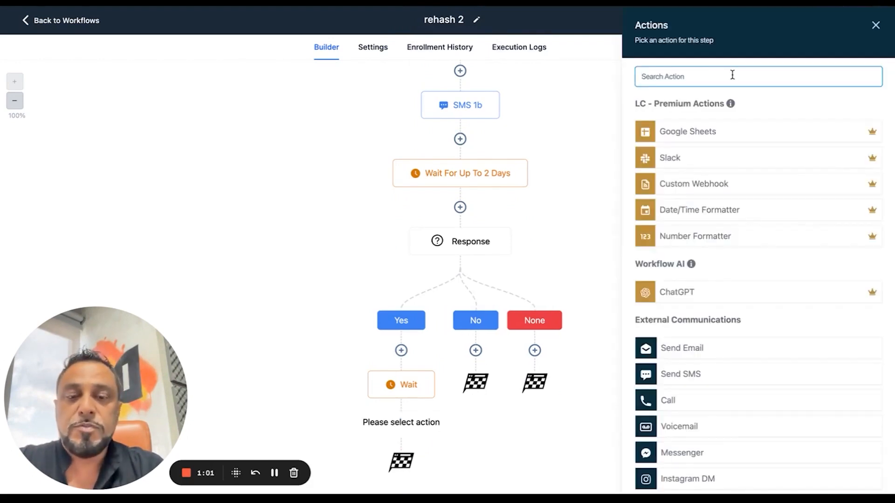
text(cre)
click(744, 122)
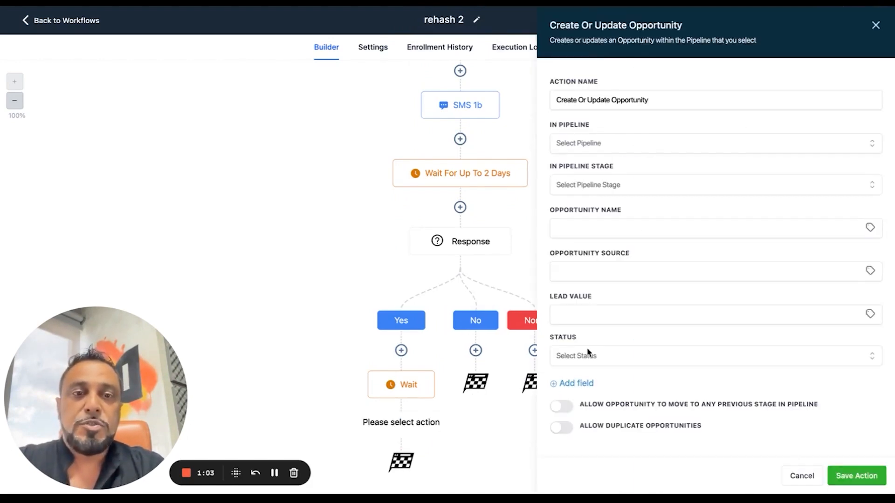
click(582, 144)
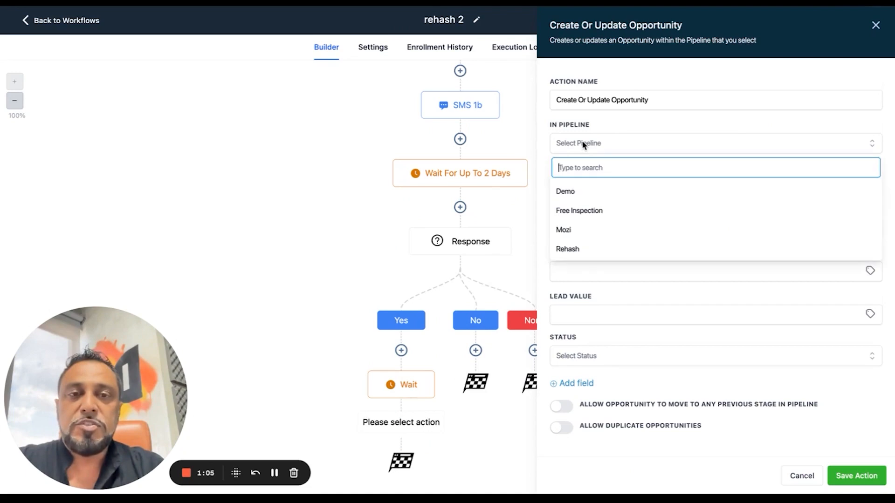
click(574, 254)
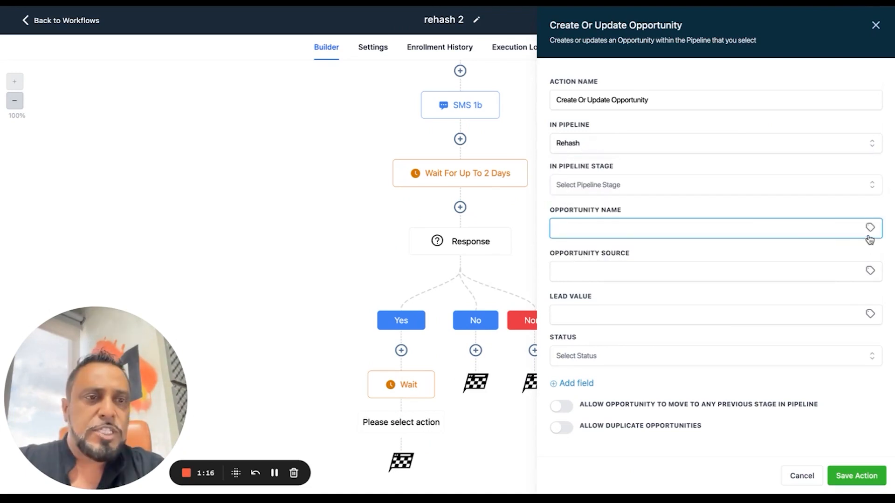
Set the opportunity name to the custom value {{contact.name}}, leaving the opportunity source empty
click(871, 229)
click(845, 260)
click(844, 261)
click(621, 273)
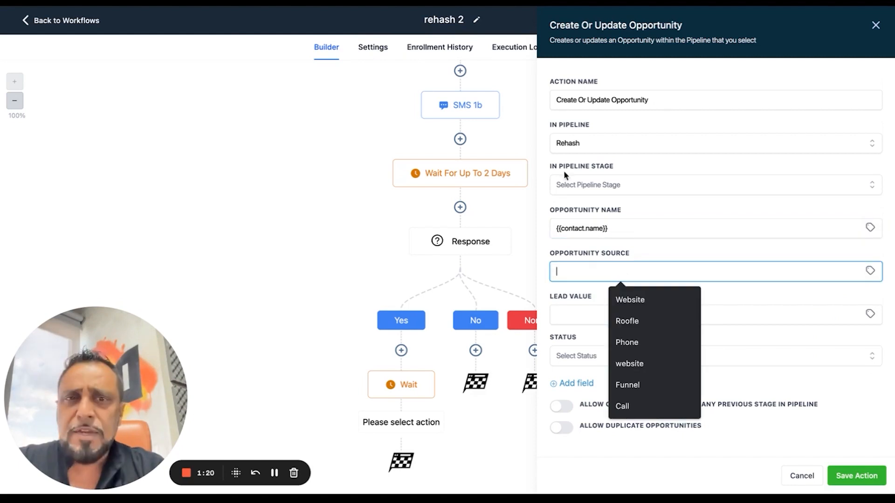
click(624, 231)
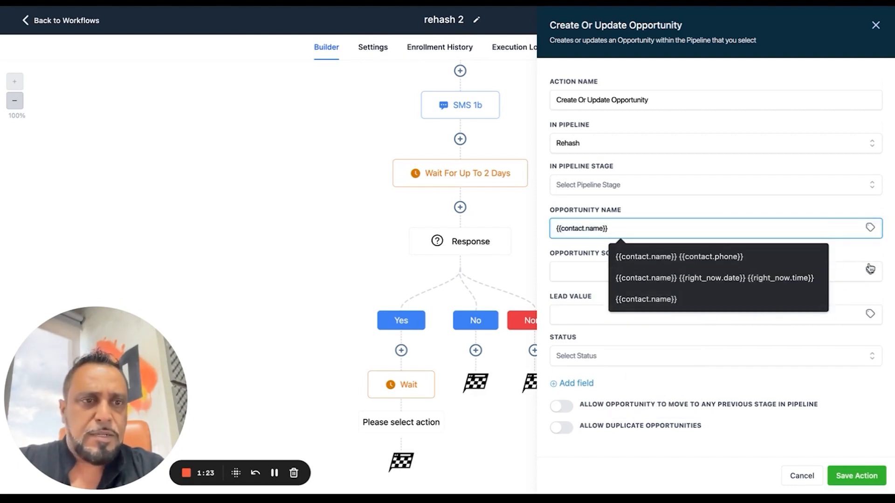
click(795, 206)
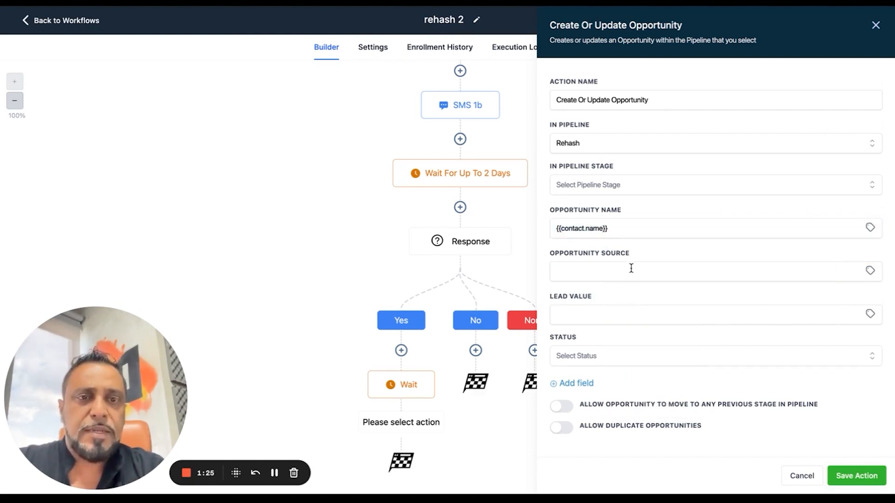
Set the opportunity's lead value to 1000 and its status to won, and save the action
click(590, 317)
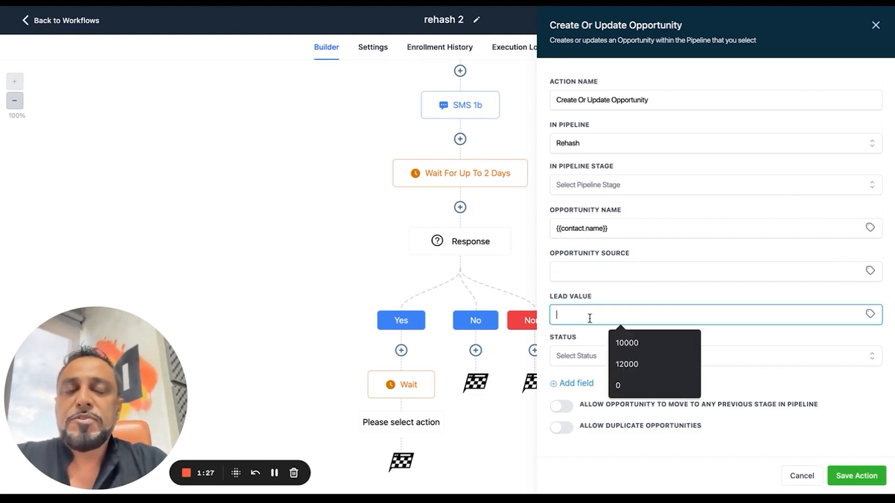
text(1000)
click(659, 291)
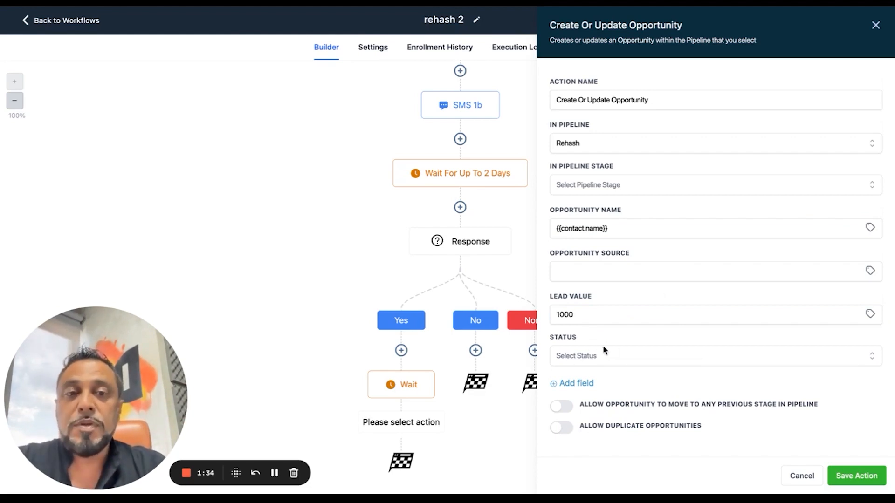
click(623, 357)
click(589, 397)
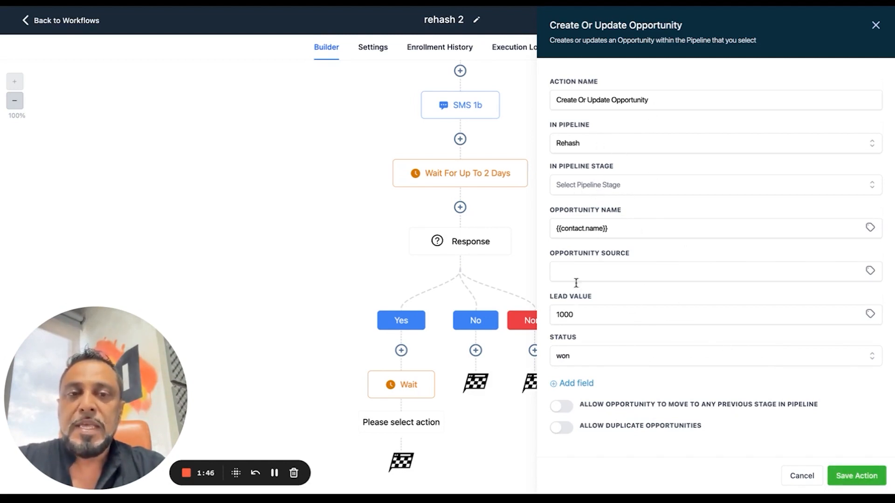
click(853, 477)
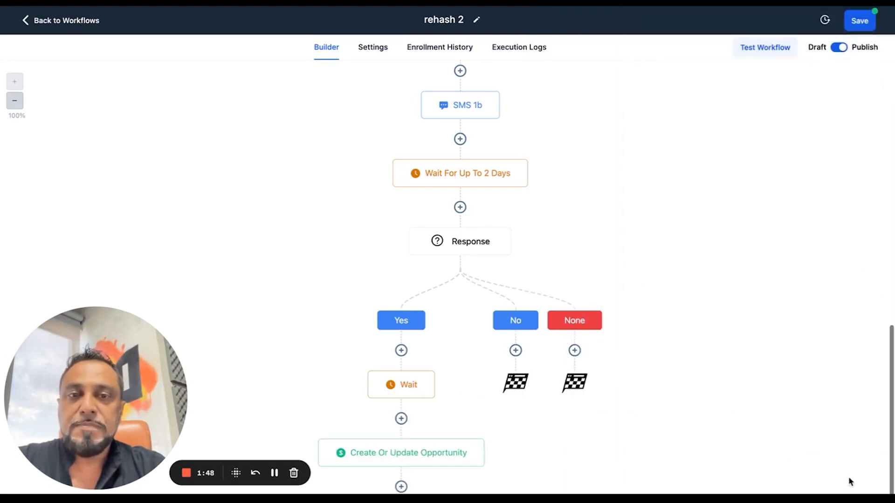
Rename the Yes branch's Create Or Update Opportunity action as "Mark as Win" and save it
scroll(406, 326, down, 2)
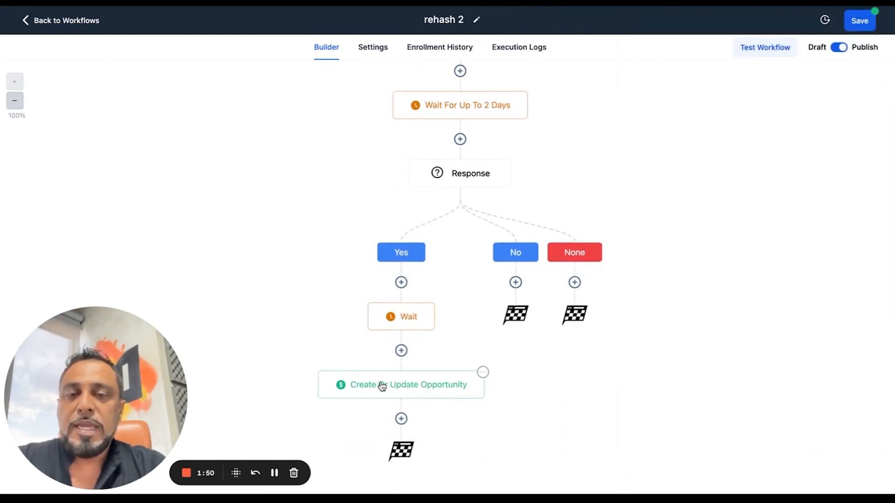
click(427, 386)
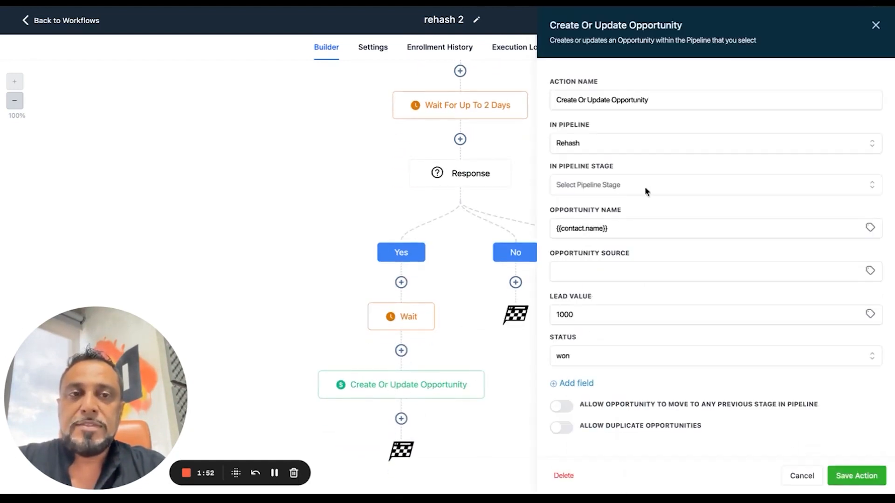
triple_click(680, 100)
text(Mark)
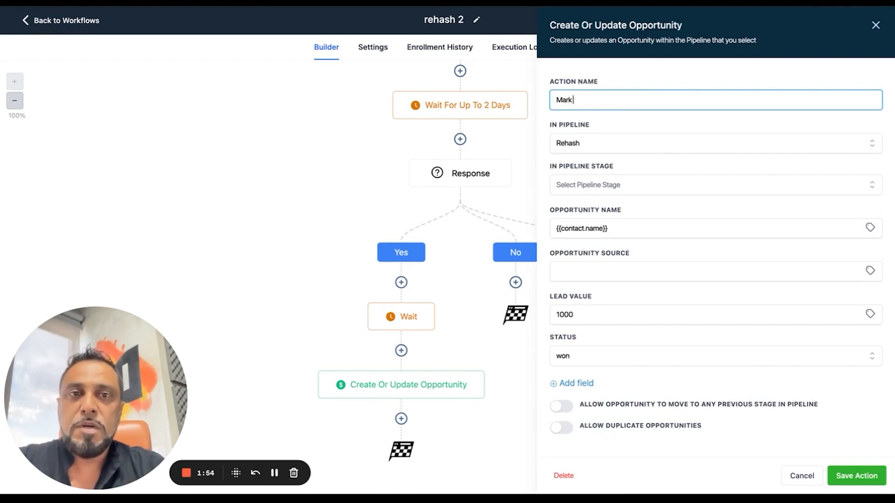
text( as Win)
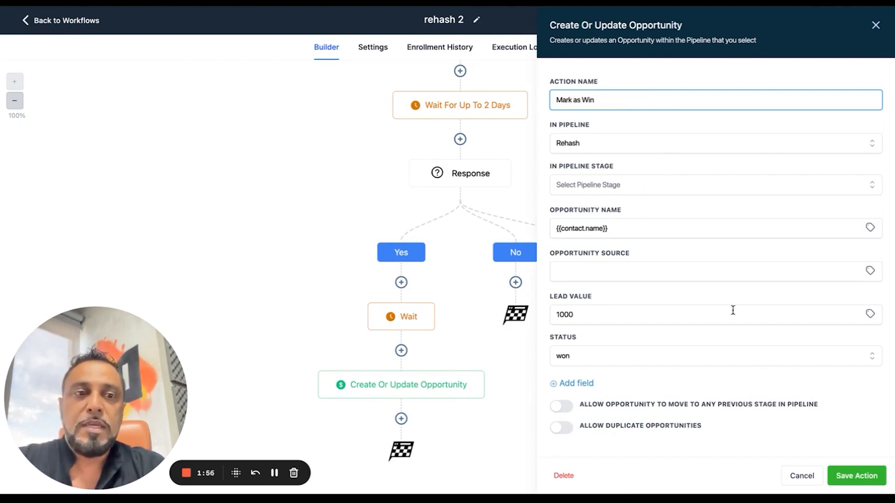
click(846, 475)
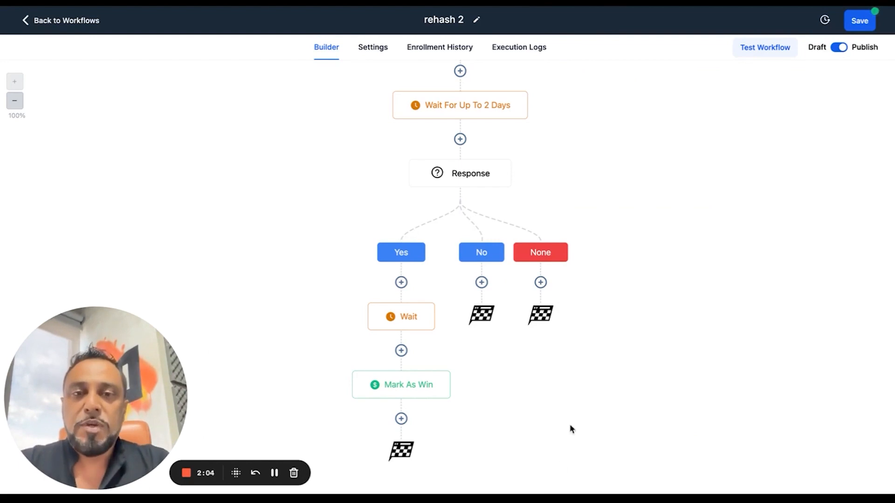
Insert a Send SMS action between the Wait and Mark As Win actions in the Yes branch
click(401, 350)
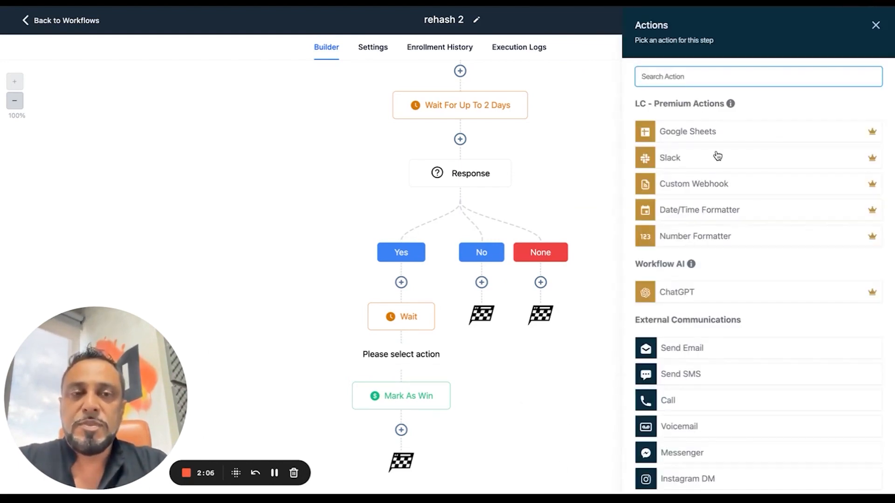
text(sm)
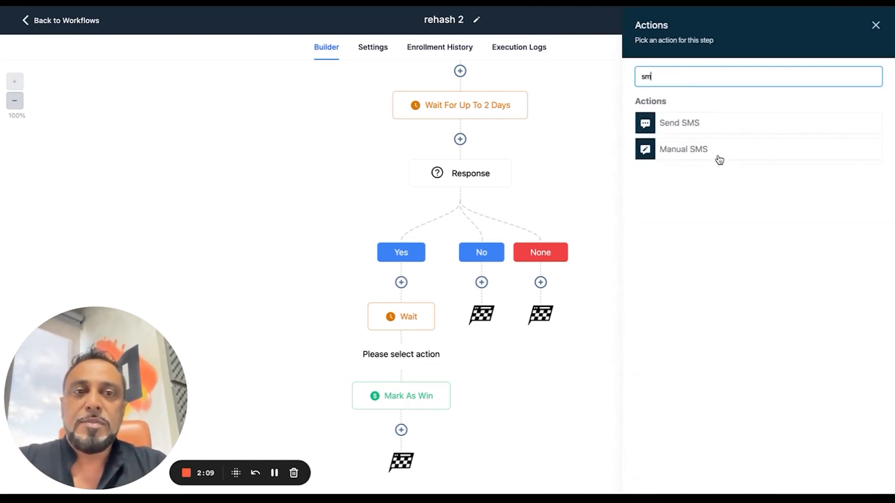
click(694, 124)
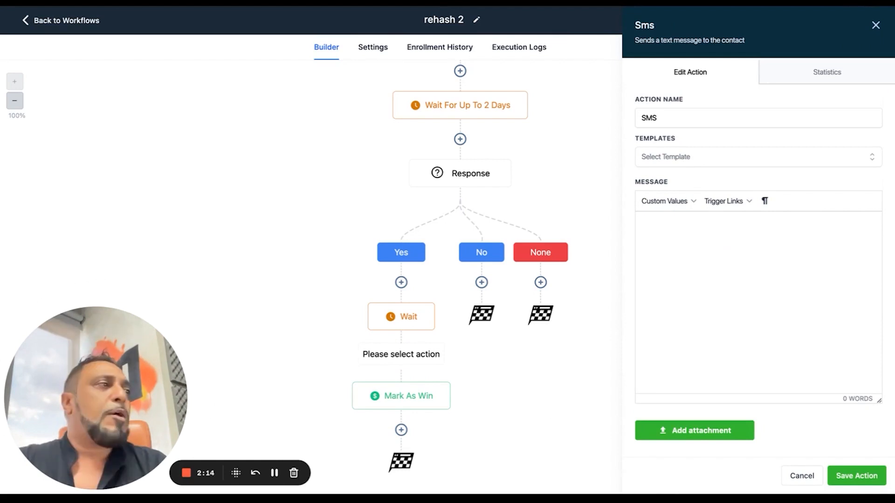
Write the SMS message "Sounds great, would you like to schedule a time now for me to call you?"
text(When)
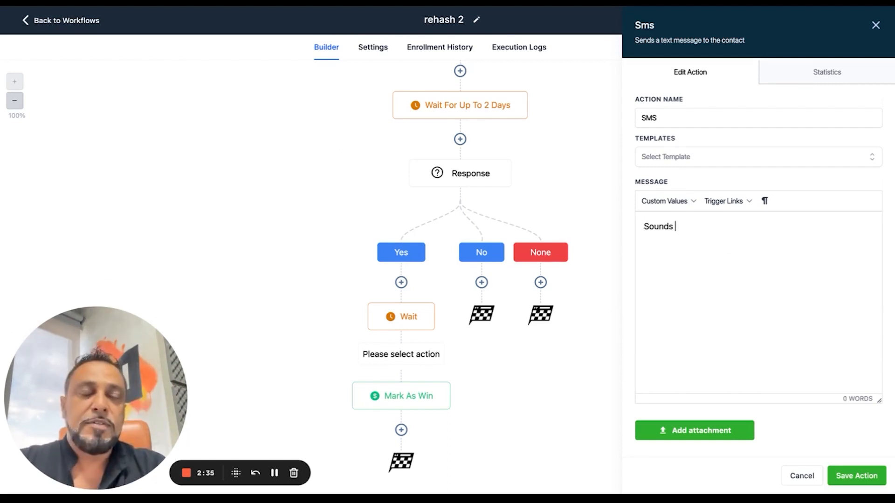
text(great, hw)
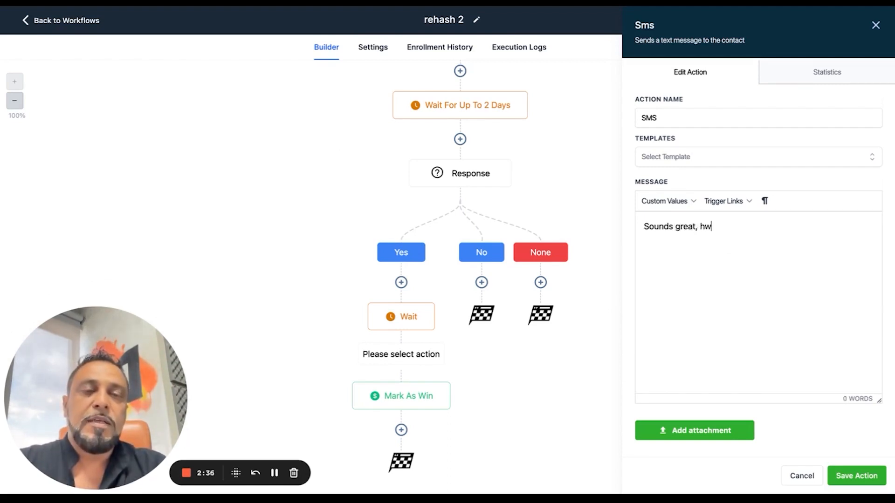
key(BackSpace)
key(BackSpace)
text(would you like)
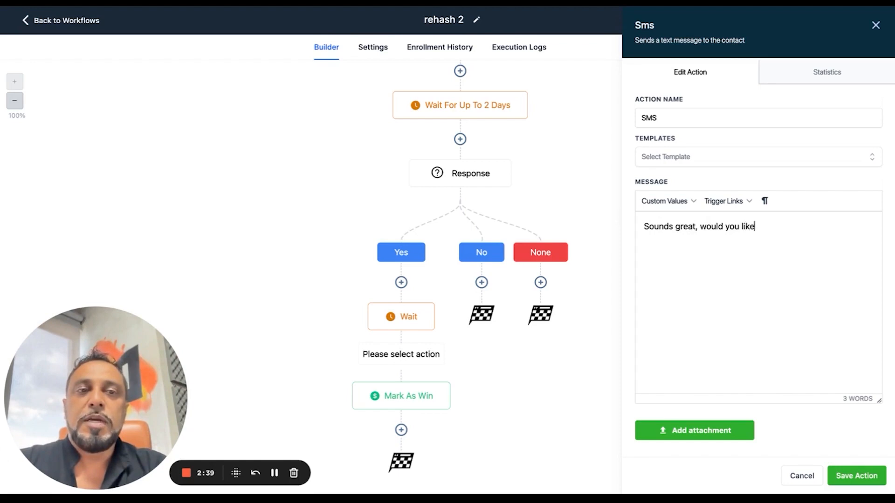
text( to schedu)
key(BackSpace)
key(BackSpace)
text(edule a ti)
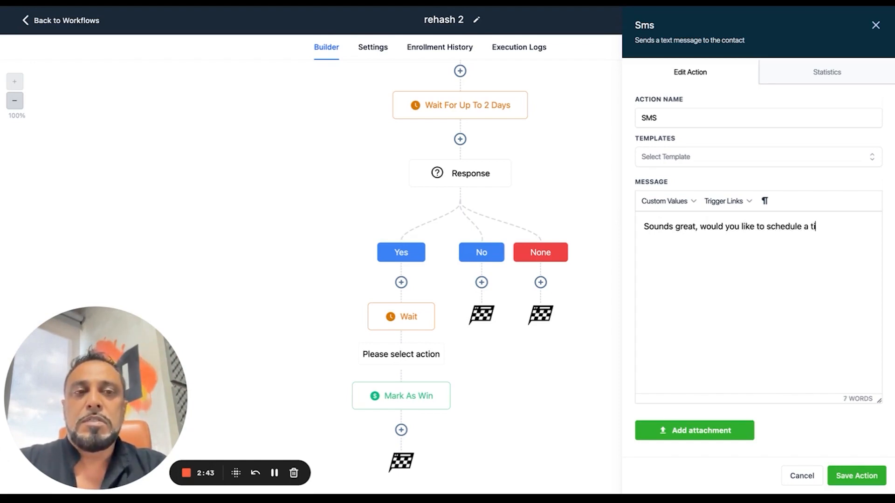
text(me now)
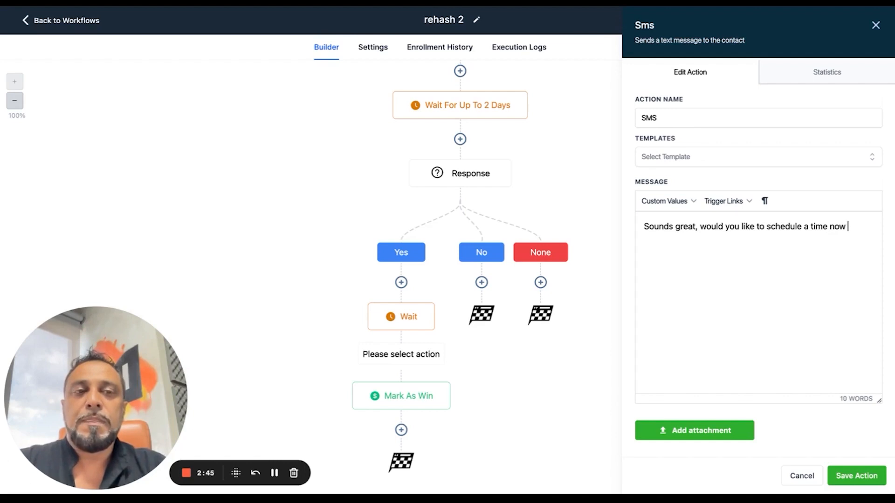
text( for me to ca)
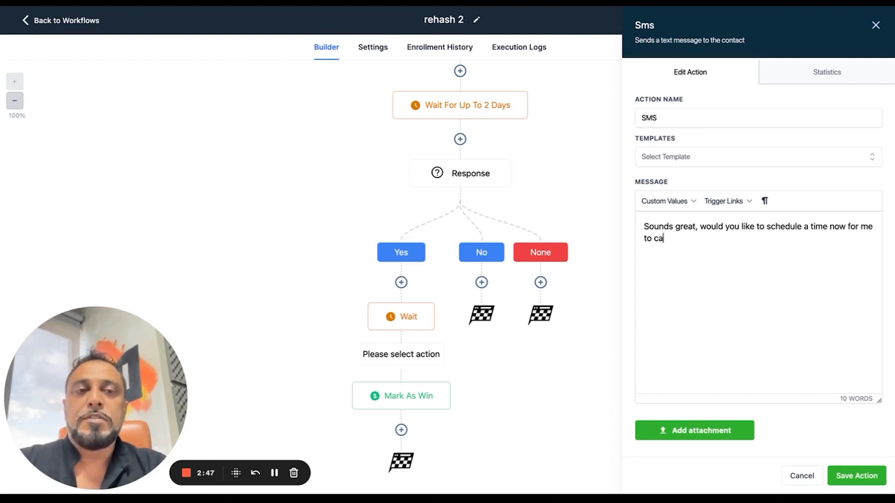
text(ll you?)
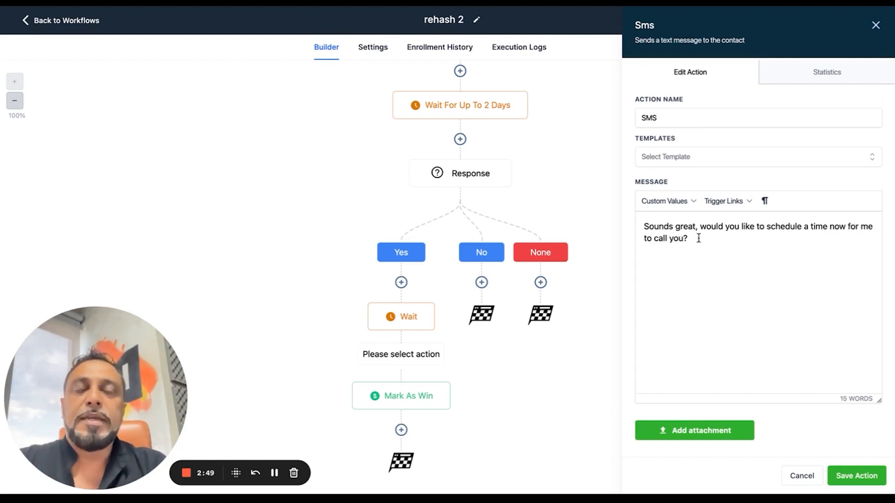
drag(688, 238, 645, 223)
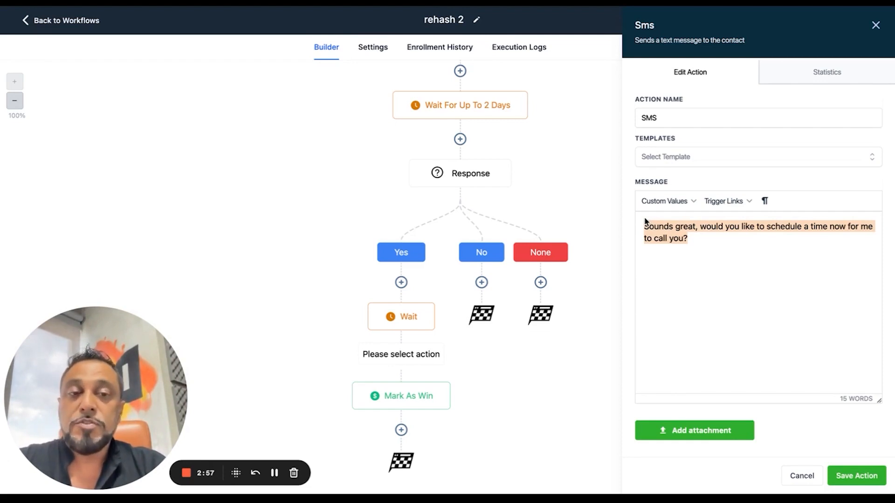
click(680, 238)
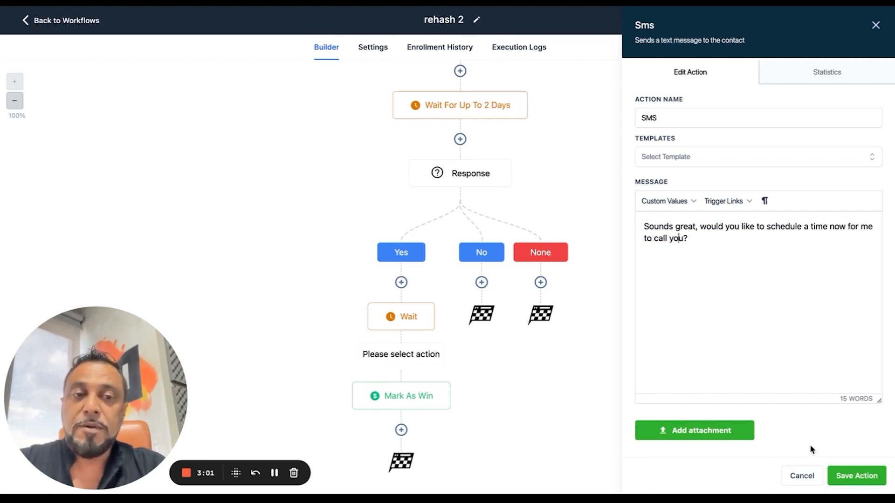
Save the SMS action in the Yes branch
click(868, 485)
scroll(518, 352, down, 3)
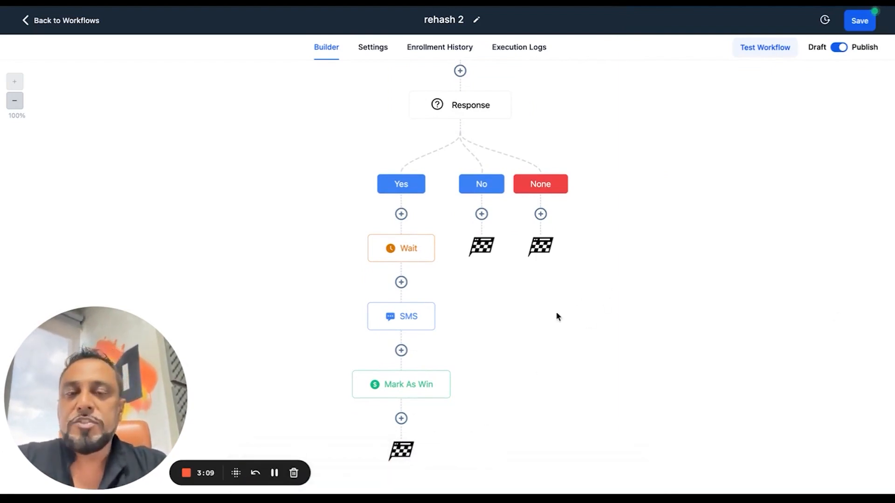
Add an Internal Notification action after Mark As Win in the Yes branch and set its type to Notification
click(403, 420)
click(725, 76)
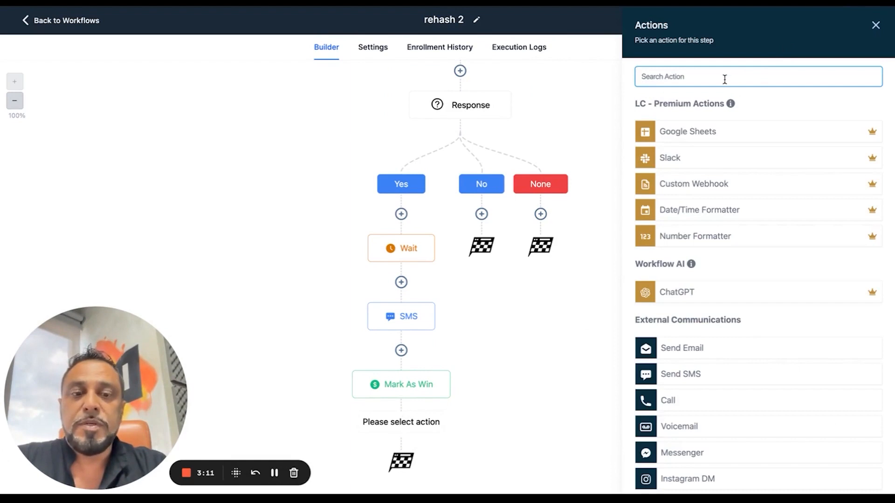
text(in)
key(BackSpace)
key(BackSpace)
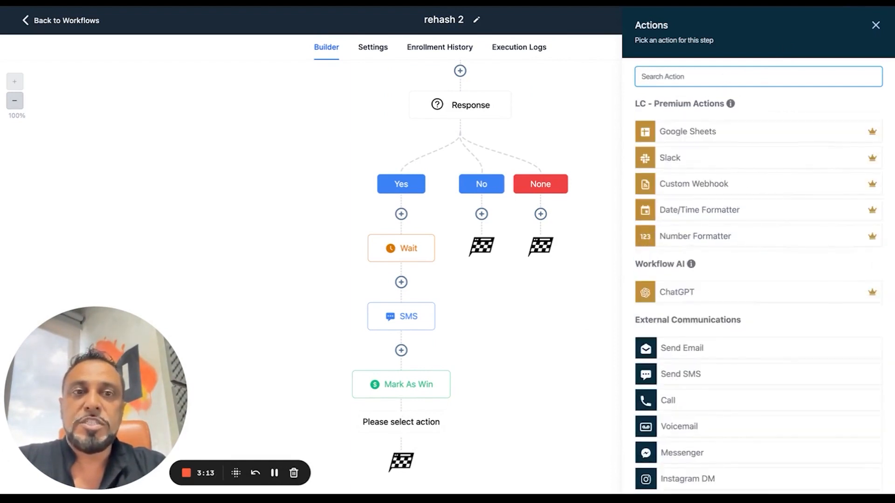
text(not)
click(703, 151)
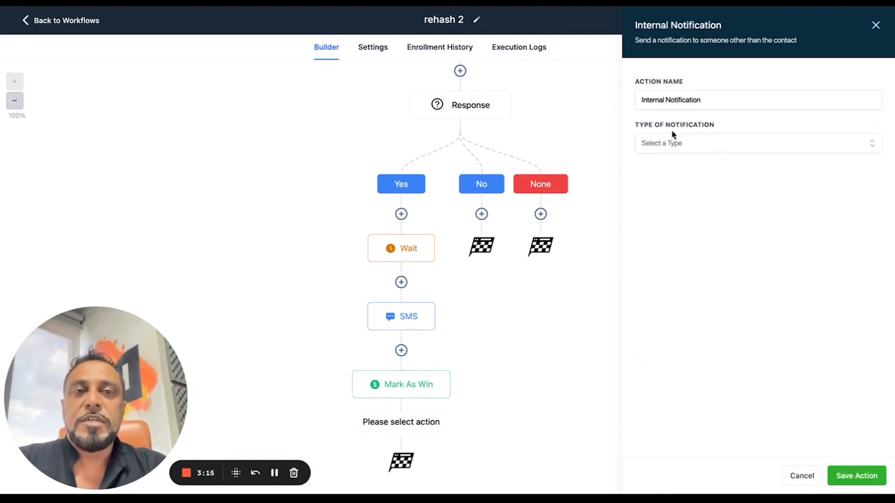
click(666, 144)
click(670, 186)
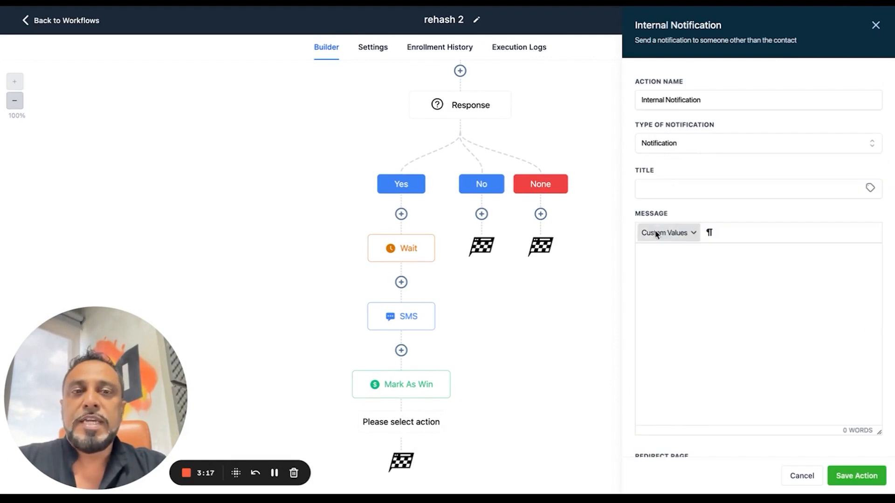
click(671, 143)
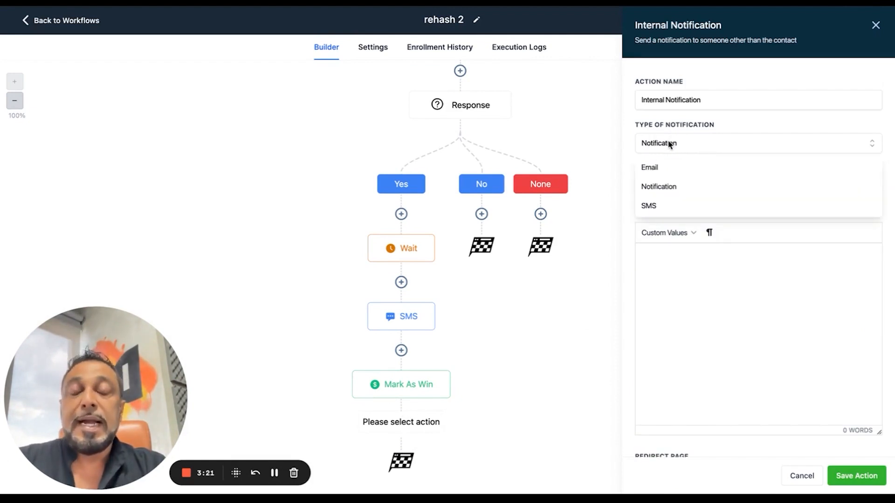
click(666, 207)
click(665, 190)
click(660, 251)
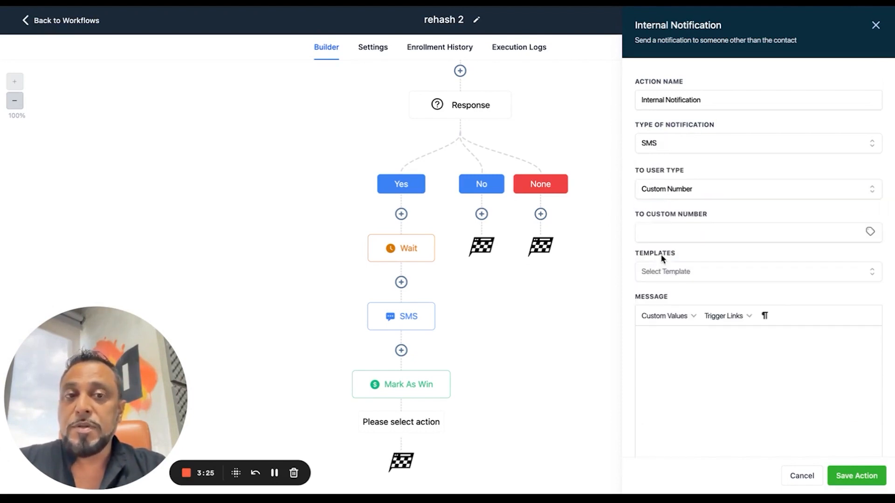
click(666, 146)
click(663, 187)
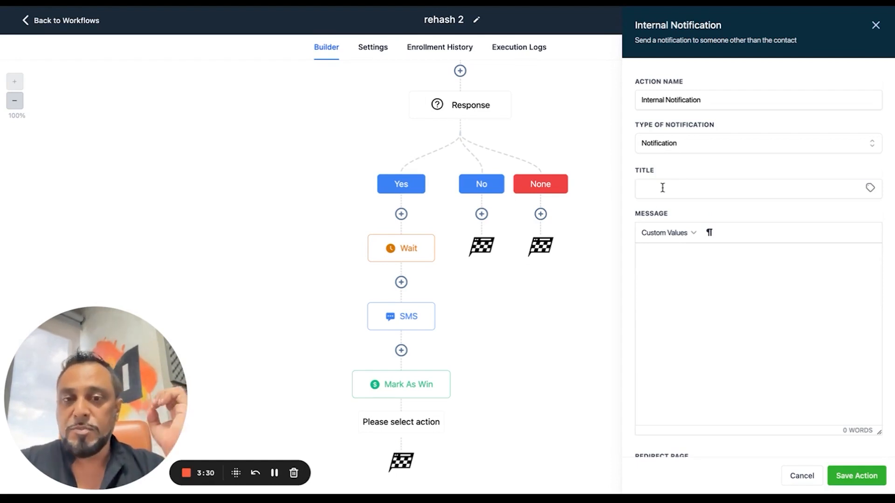
Set the notification title to "New Op for {{contact.name}}", inserting the contact's full name as a custom value
click(662, 187)
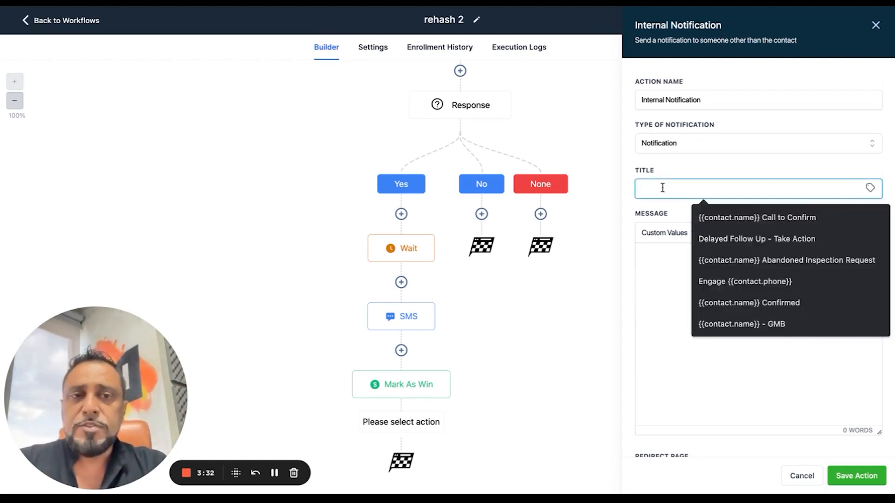
text(Win for)
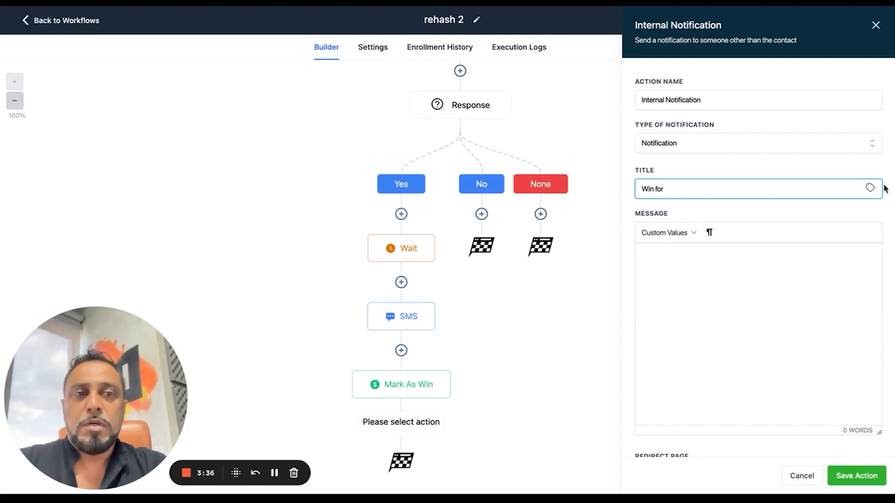
click(870, 188)
click(824, 229)
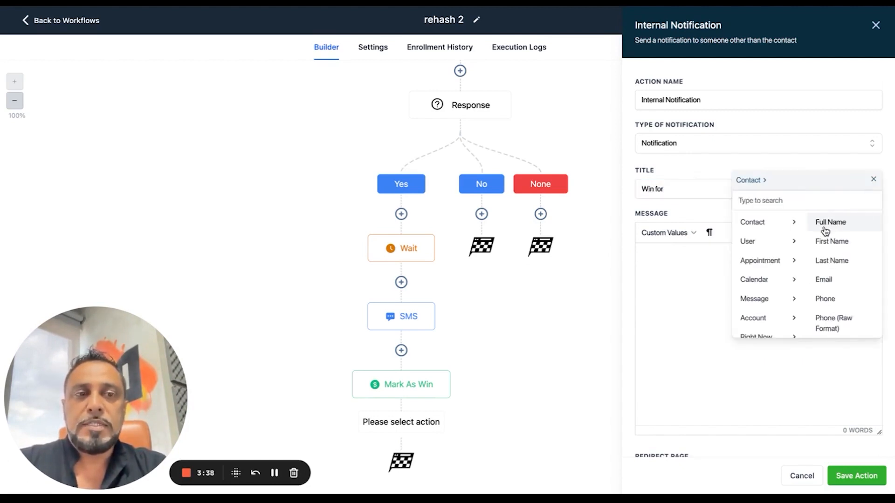
click(827, 227)
drag(655, 191, 633, 193)
text(New Op)
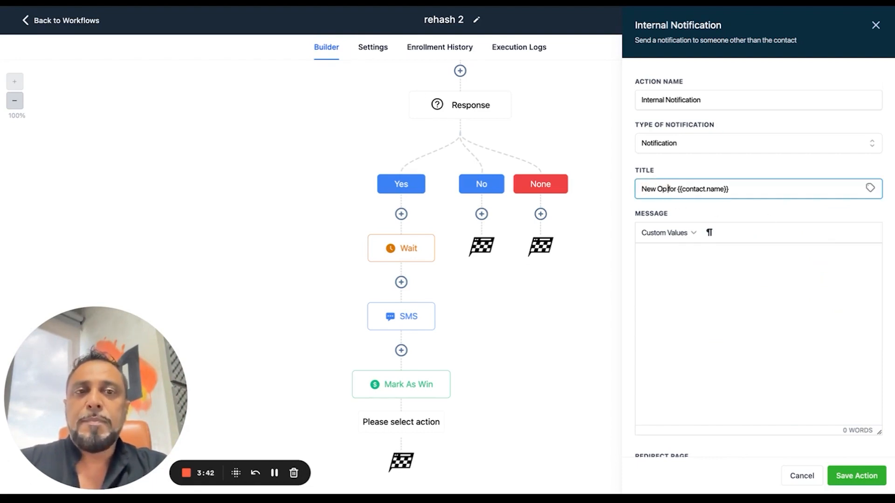
Begin the notification message with "We have a positive reply from" followed by the contact's full name custom value
click(662, 275)
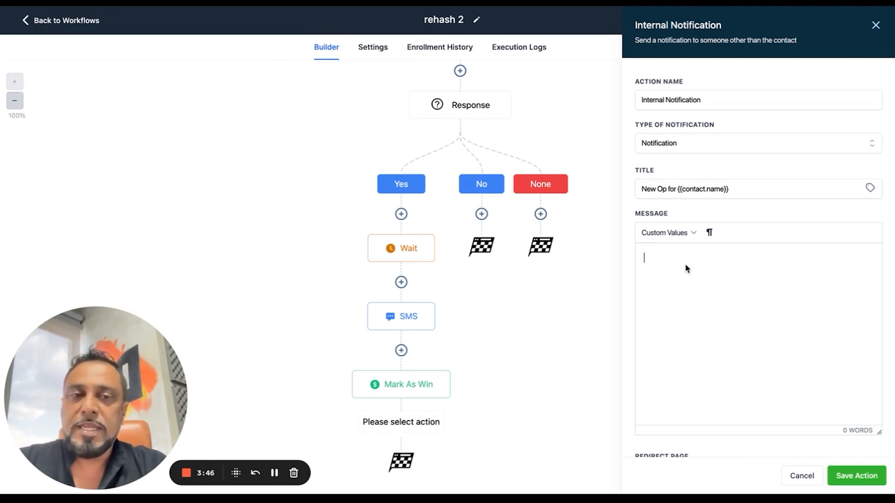
text(We have a p)
text(pos)
text(ve reply )
text(from)
click(648, 235)
mouse_move(658, 254)
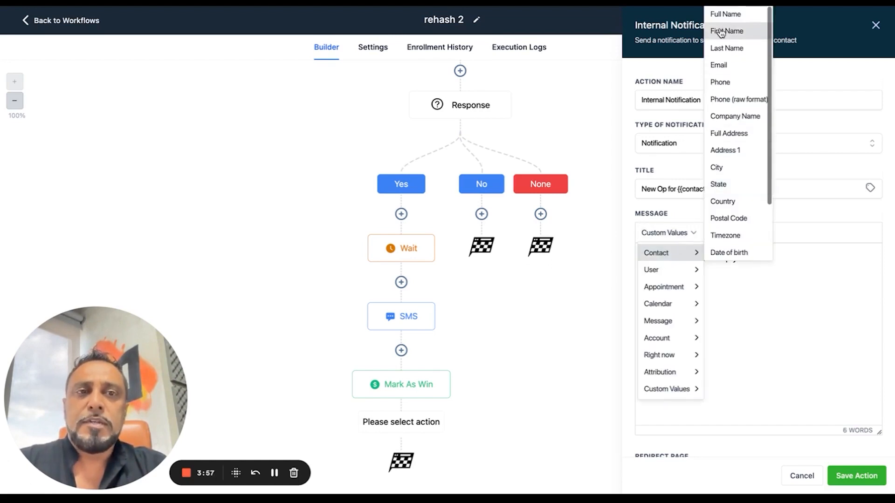
click(726, 15)
Complete the notification message with "from the rehash program. Please engage. - BUMS.AI"
text(from the rechas)
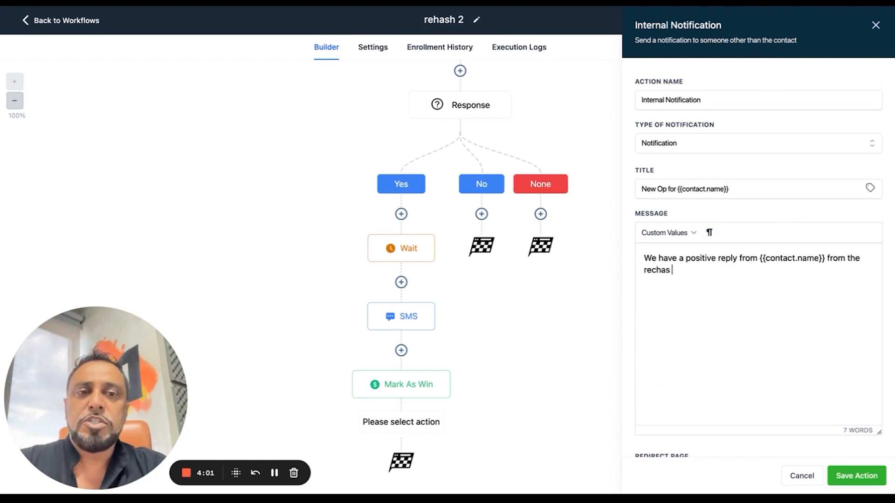
key(BackSpace)
key(BackSpace)
text(hash progra)
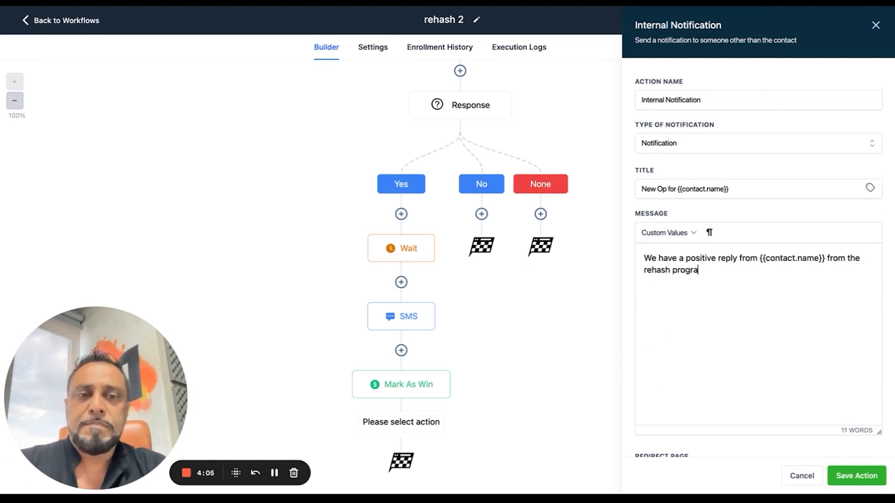
text(m. Please con)
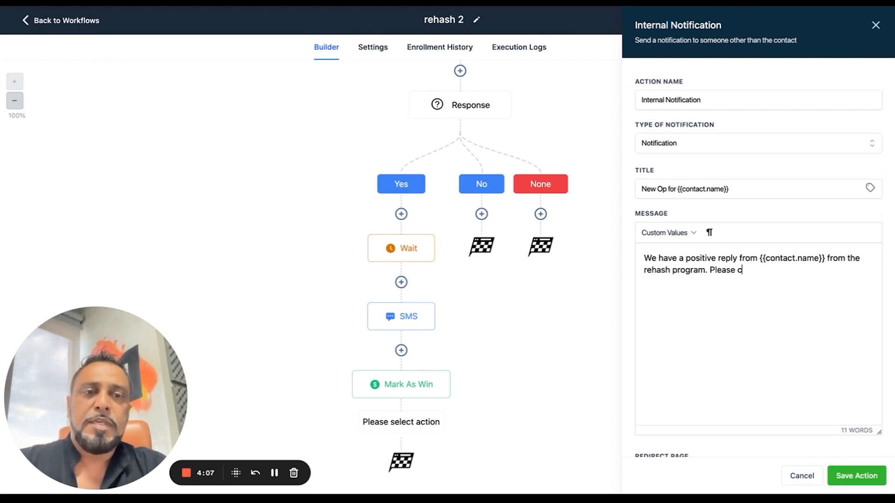
key(BackSpace)
key(BackSpace)
key(BackSpace)
text(engag)
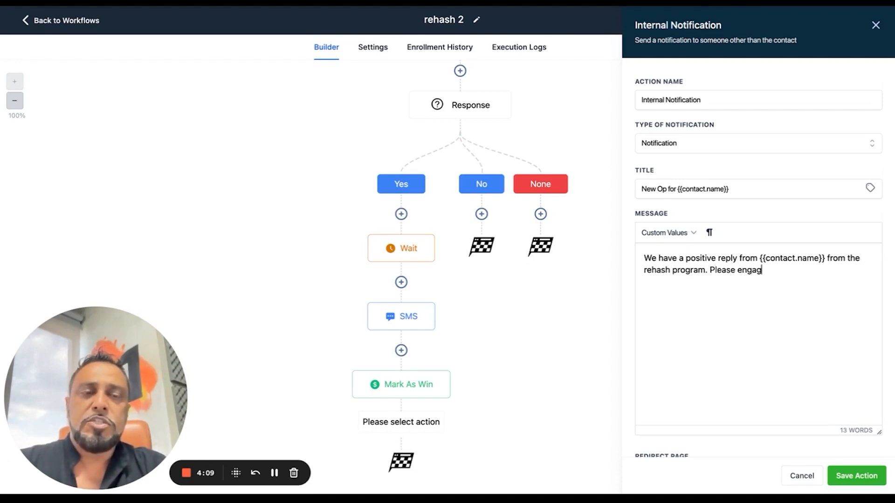
text(e. - Kate)
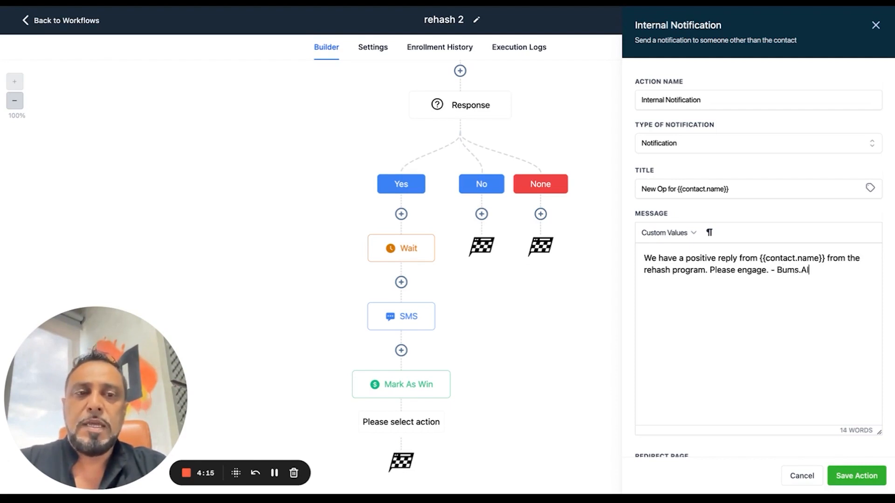
key(BackSpace)
key(BackSpace)
key(BackSpace)
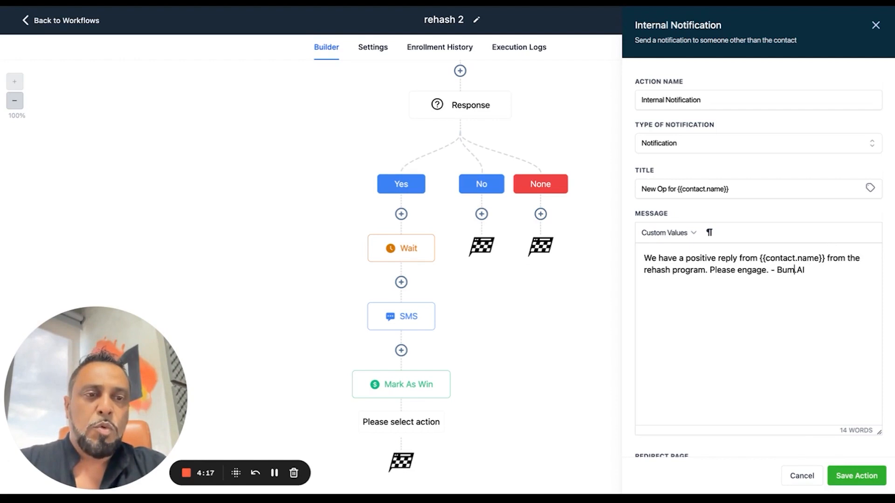
text(UMS)
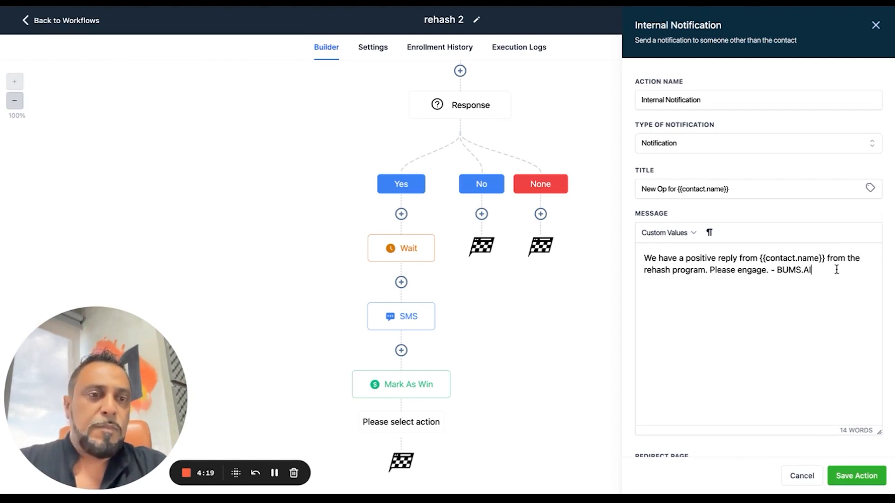
Set the notification's redirect page to Conversation and its recipient user type to All User, and save the action
click(856, 476)
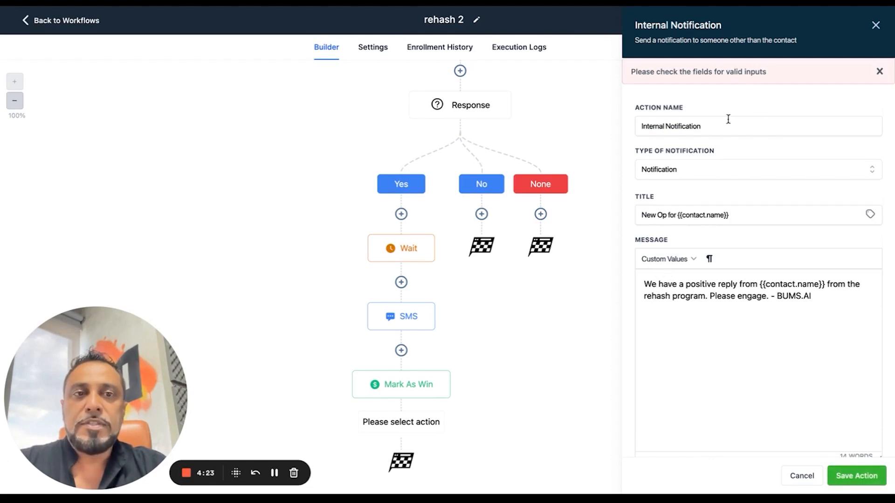
scroll(729, 243, down, 3)
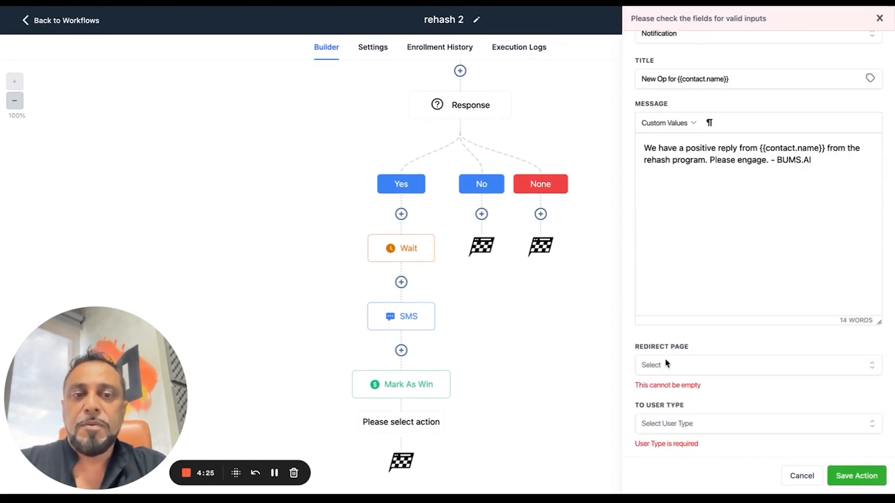
click(666, 365)
click(696, 408)
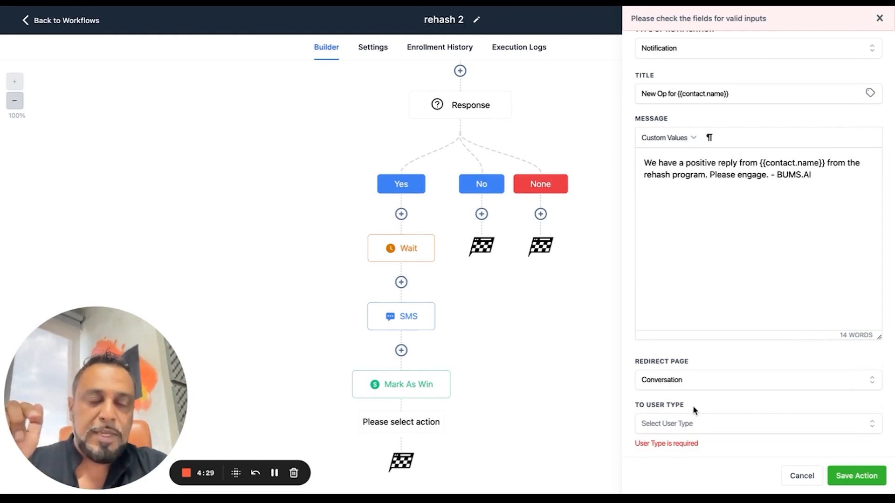
click(671, 423)
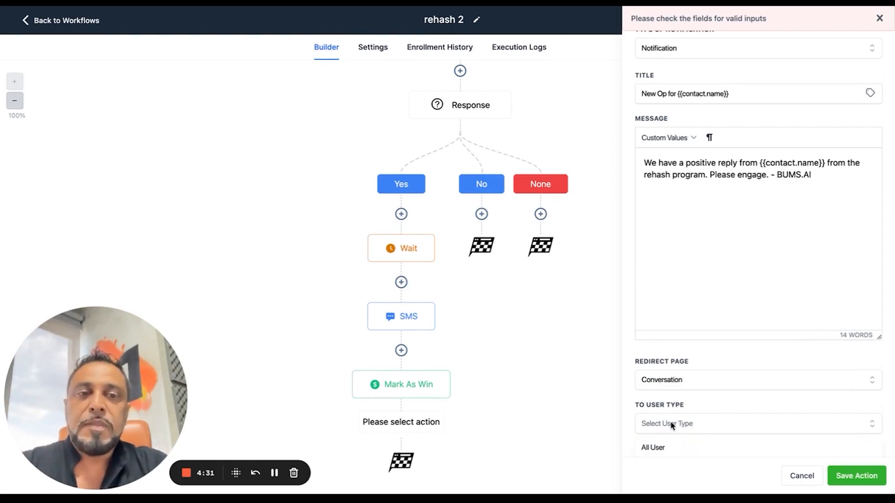
scroll(659, 447, down, 1)
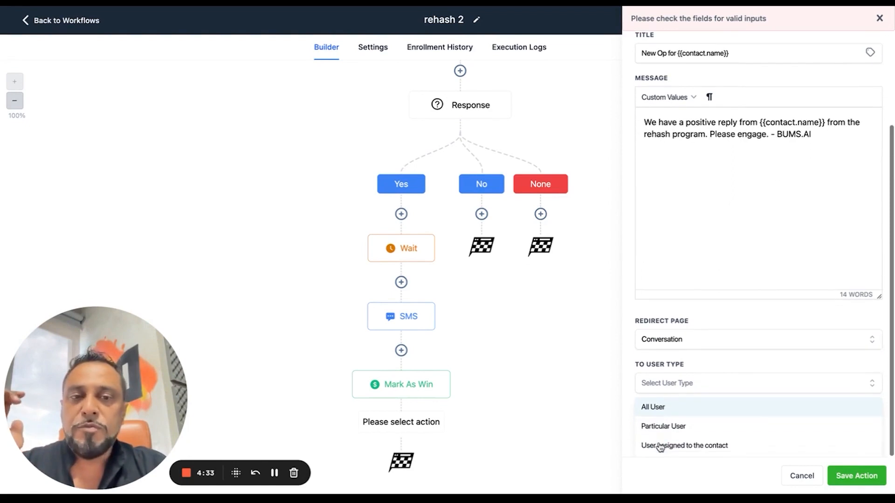
click(683, 412)
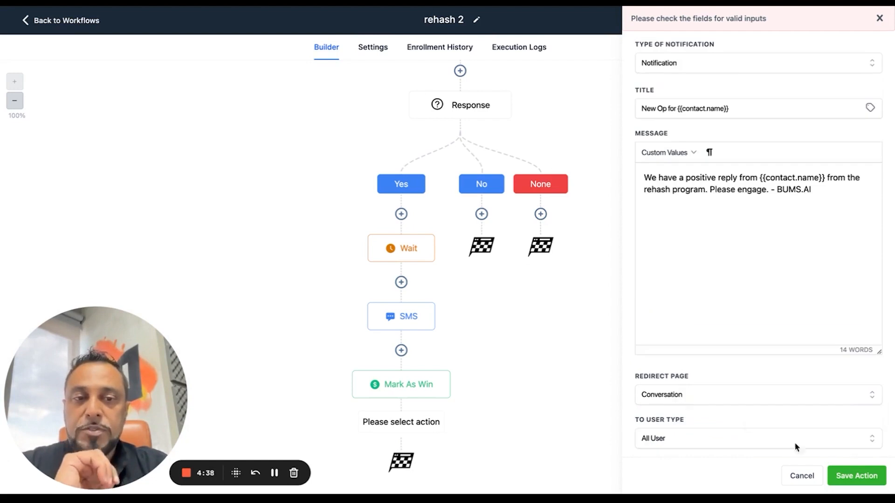
click(846, 476)
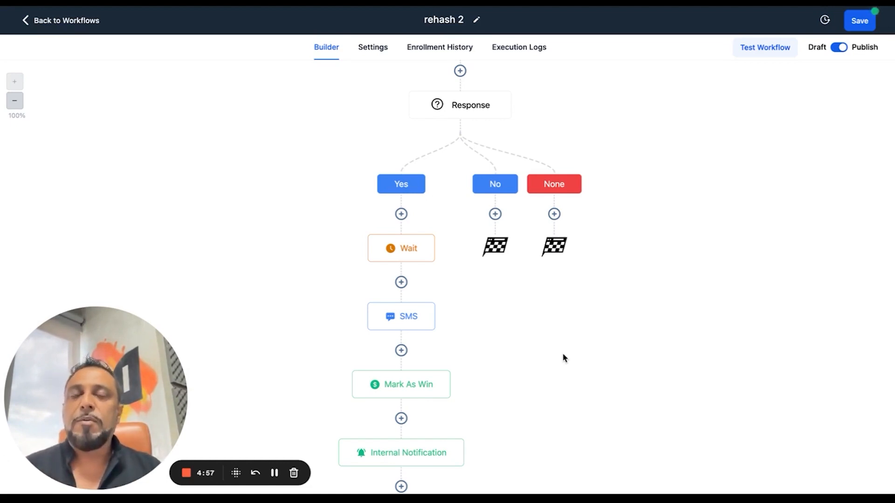
Insert an AI Appointment Booking Bot action between the SMS and Mark As Win actions in the Yes branch
mouse_move(423, 322)
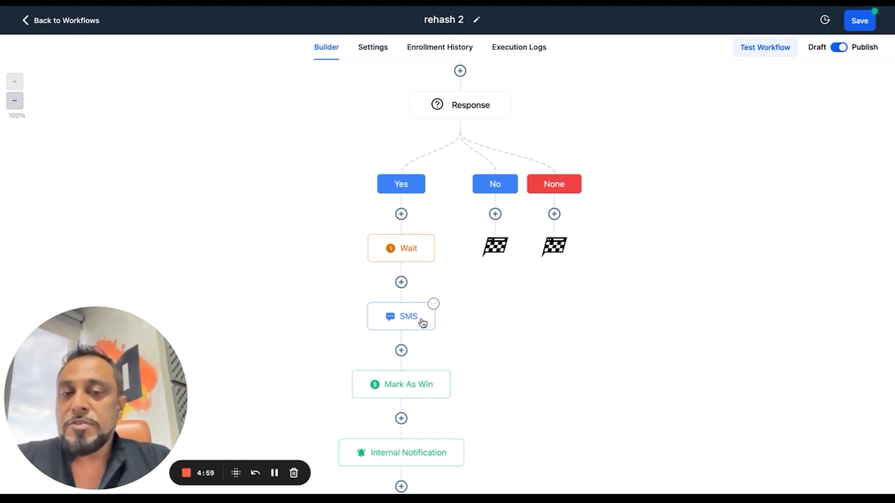
scroll(423, 323, down, 2)
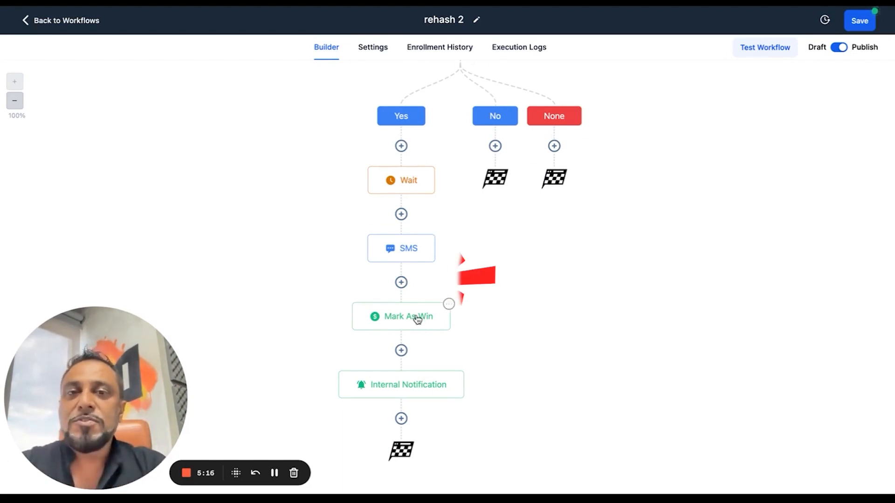
click(401, 282)
text(ai)
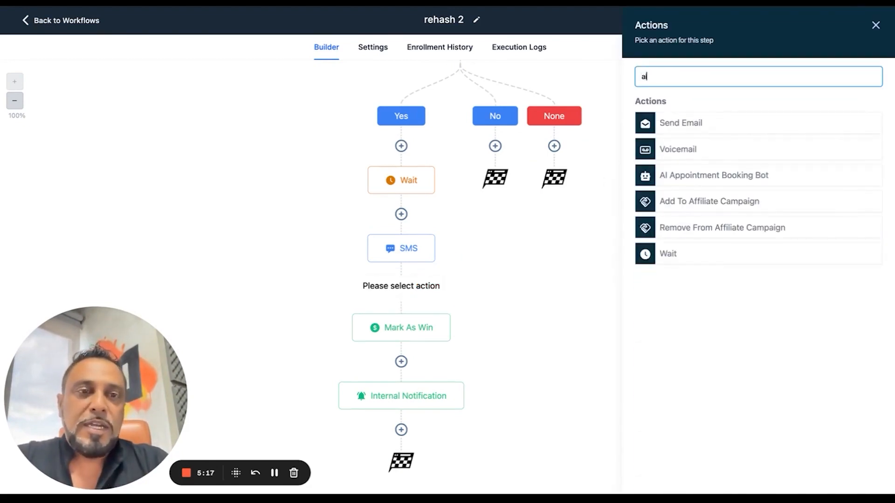
click(688, 179)
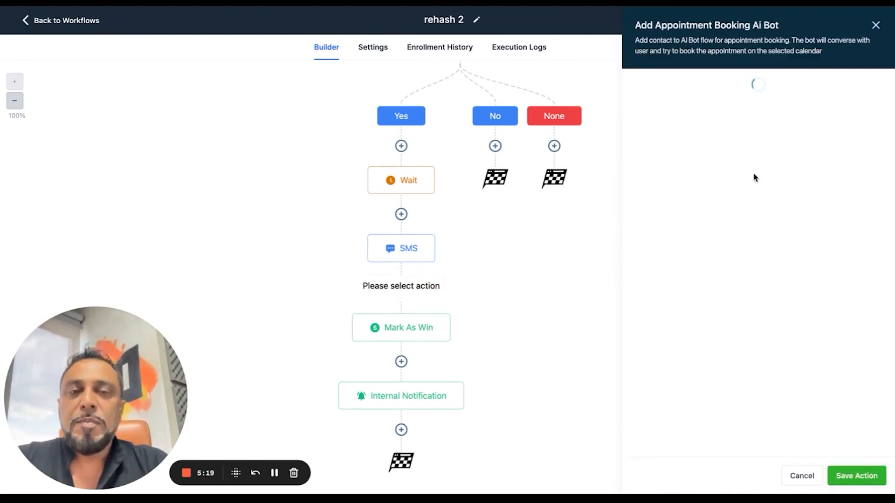
Set the booking bot's calendar to Property Inspection Calendar and its total processing duration to 8 hours
click(669, 167)
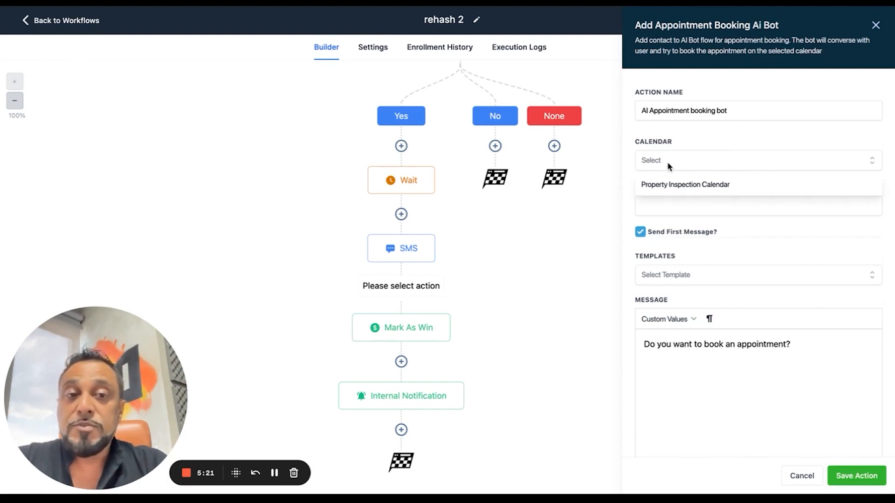
click(697, 186)
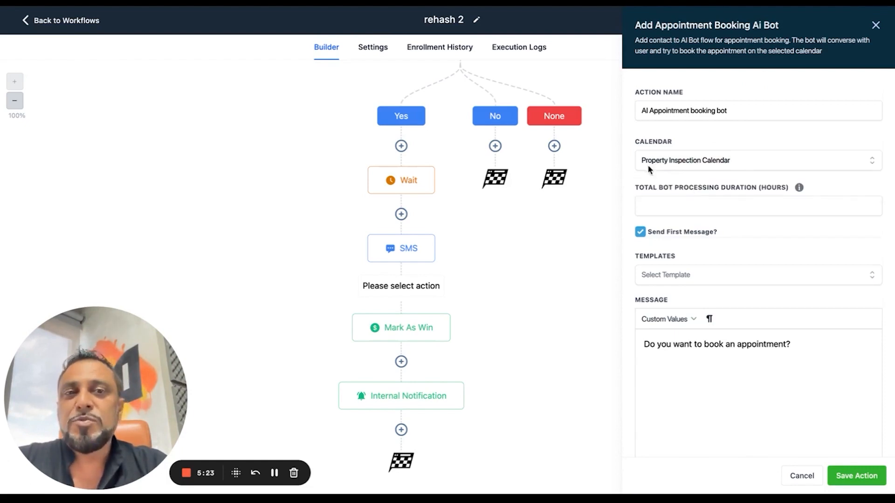
click(665, 214)
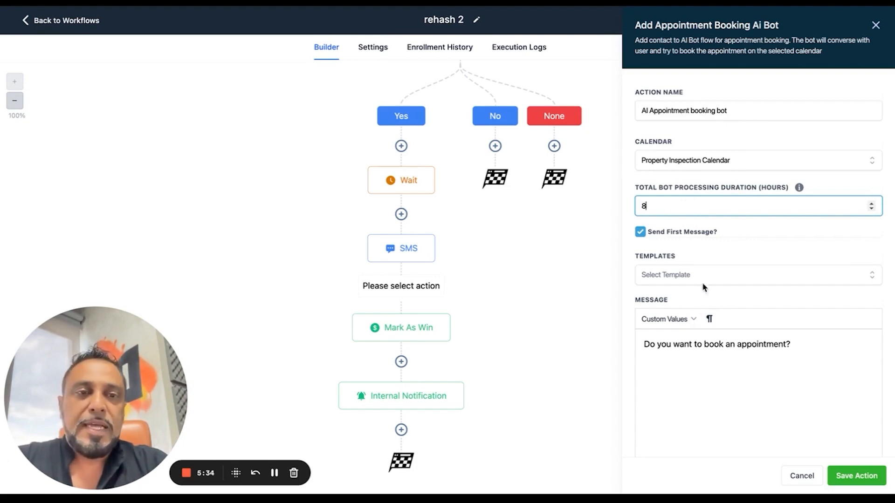
Set the booking bot's total processing duration to 24 hours and save the action
text(24)
click(697, 386)
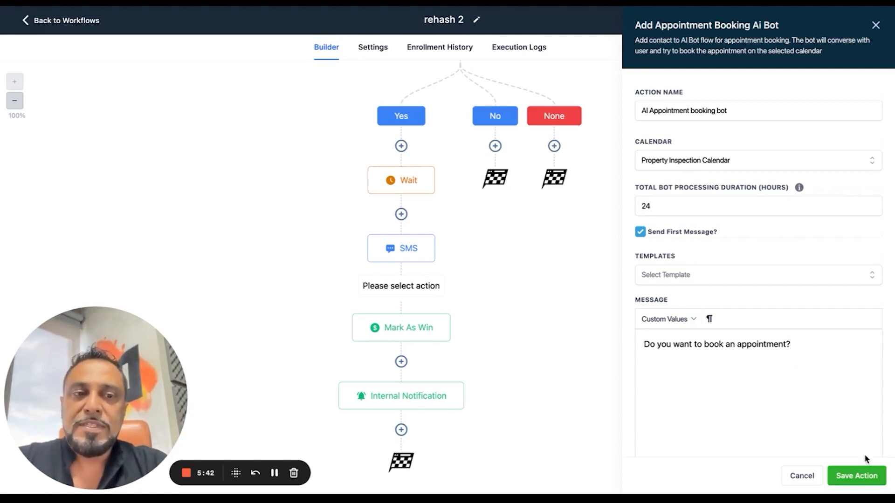
click(857, 476)
Copy the message text from the Yes branch's SMS action, leaving that action unedited
scroll(419, 404, up, 5)
scroll(417, 437, down, 4)
click(408, 313)
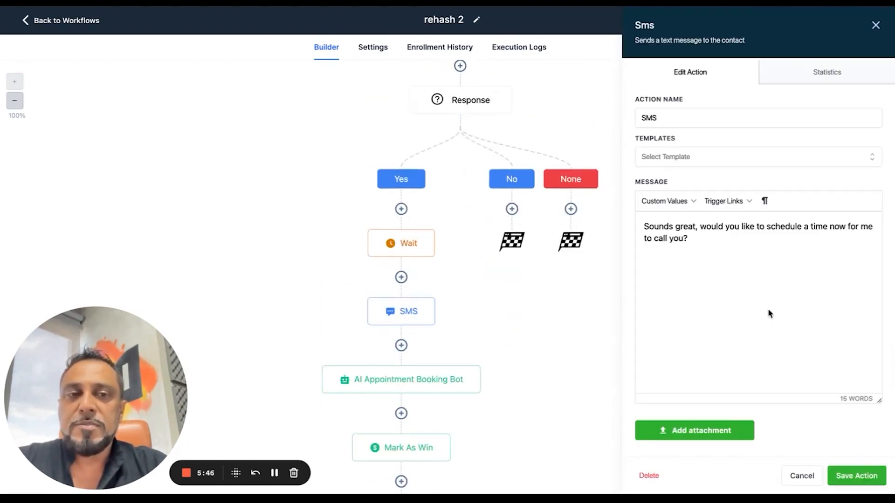
drag(689, 240, 642, 231)
key(ctrl+c)
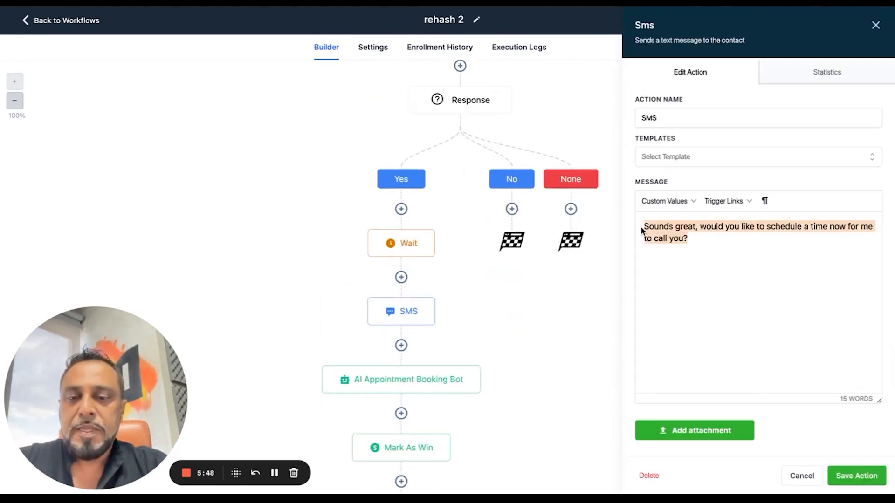
click(797, 476)
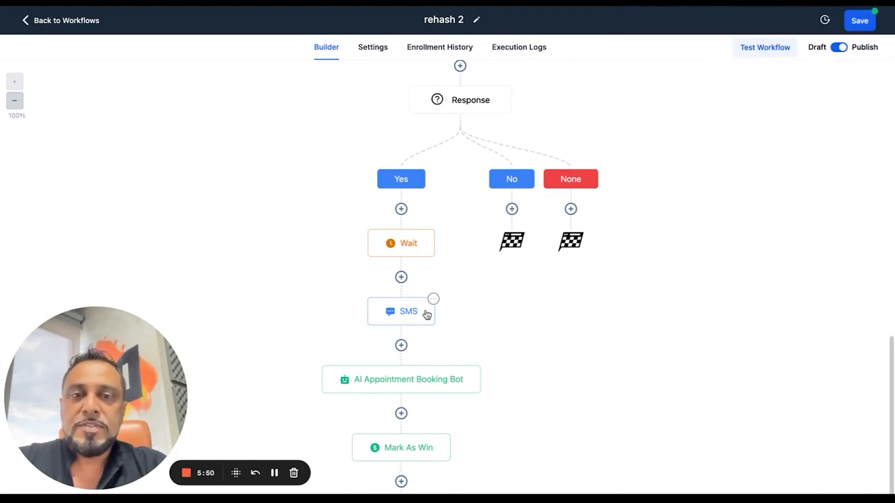
Delete only the SMS action between the Wait and the AI Appointment Booking Bot in the Yes branch
click(433, 300)
click(455, 393)
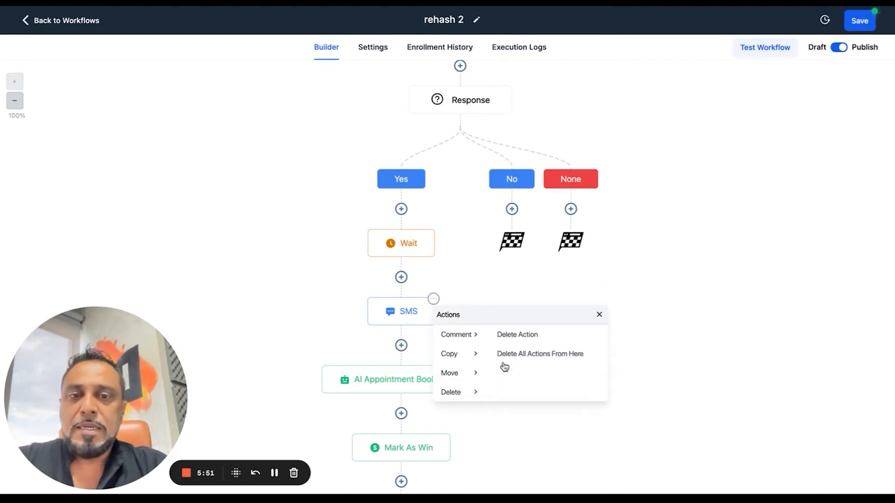
click(518, 334)
click(561, 281)
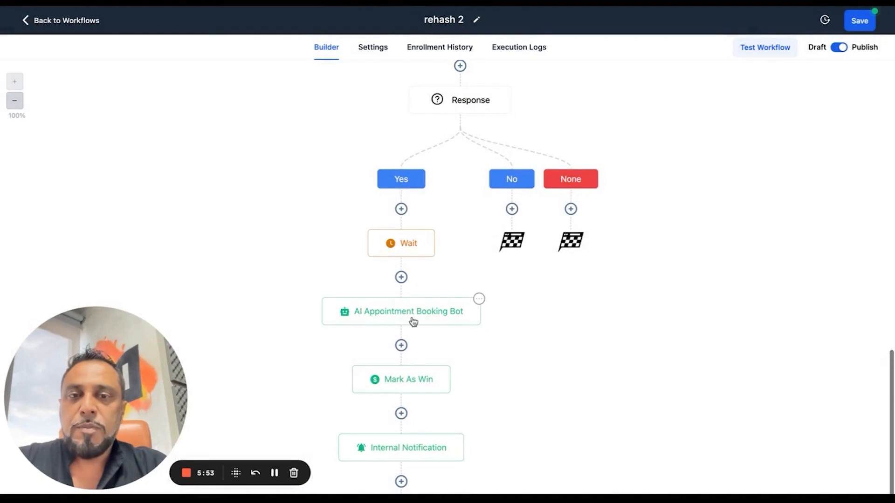
Replace the booking bot's first message with the copied text "Sounds great, would you like to schedule a time now for me to call you?"
click(393, 315)
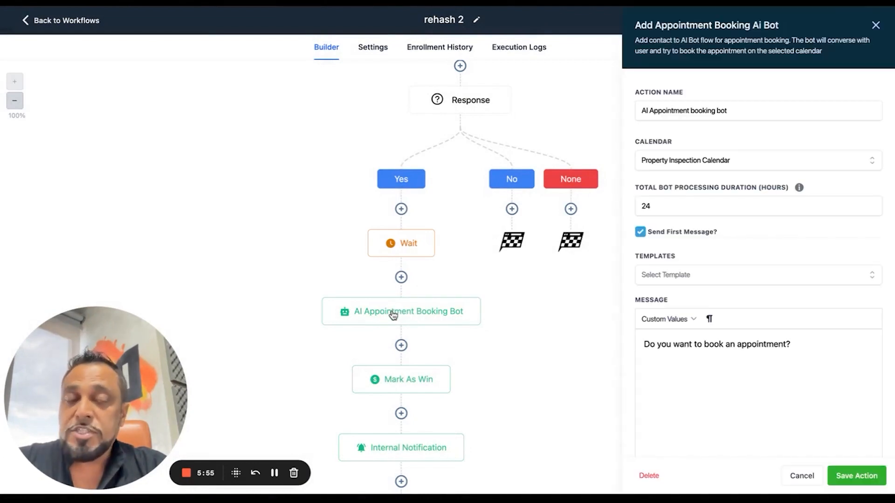
drag(788, 345, 647, 327)
key(ctrl+v)
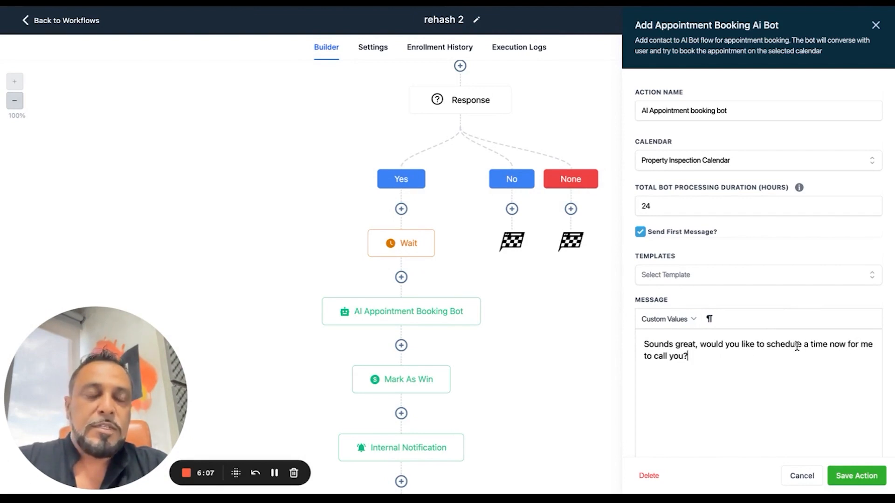
Reword the bot message to "Sounds great, would you like to schedule a time here now for us to connect?" and save the action and workflow
click(829, 346)
text(here)
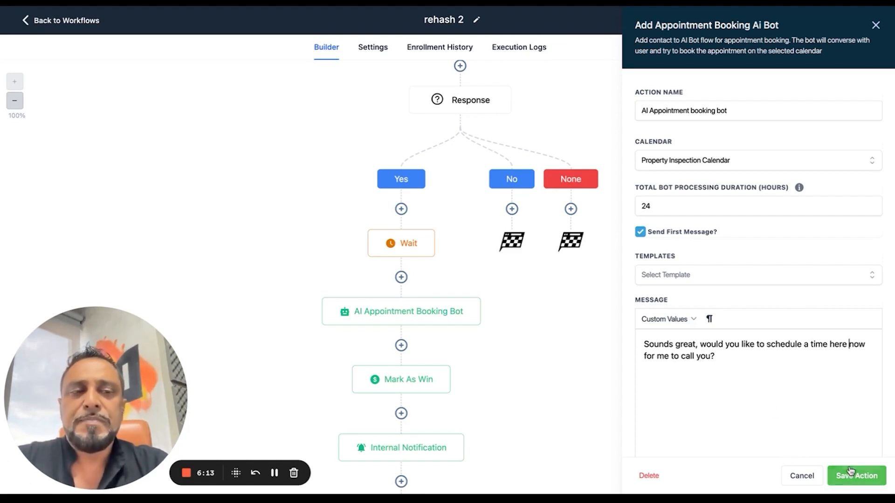
drag(657, 356, 711, 358)
text(ust to )
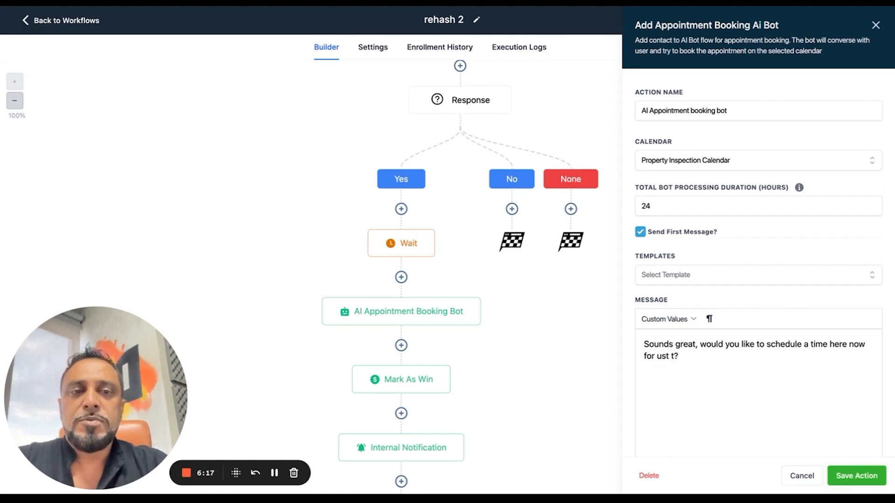
text(to connect)
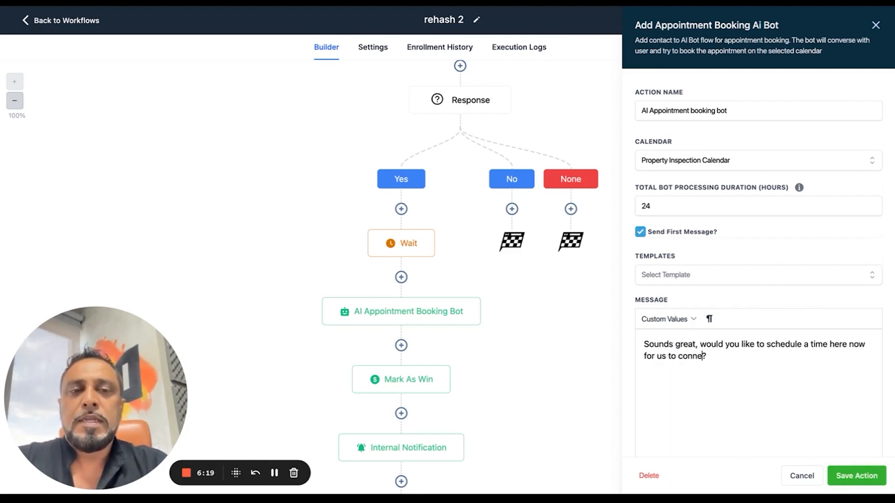
click(857, 476)
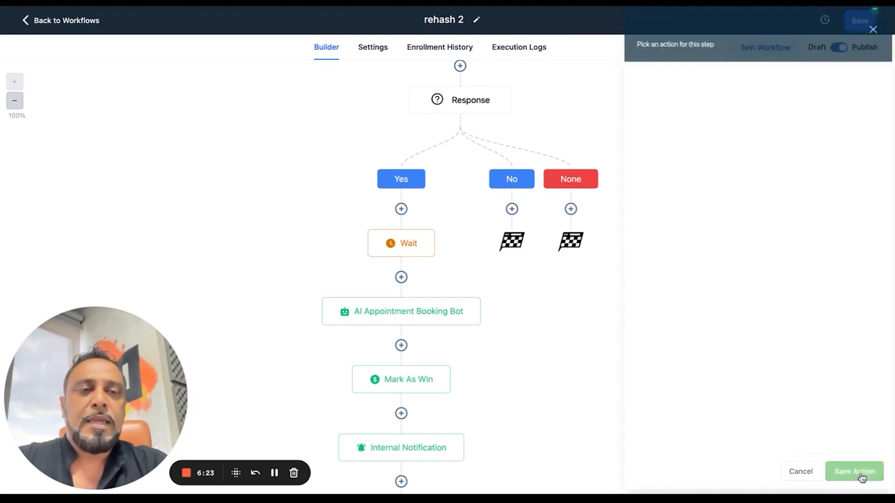
click(865, 21)
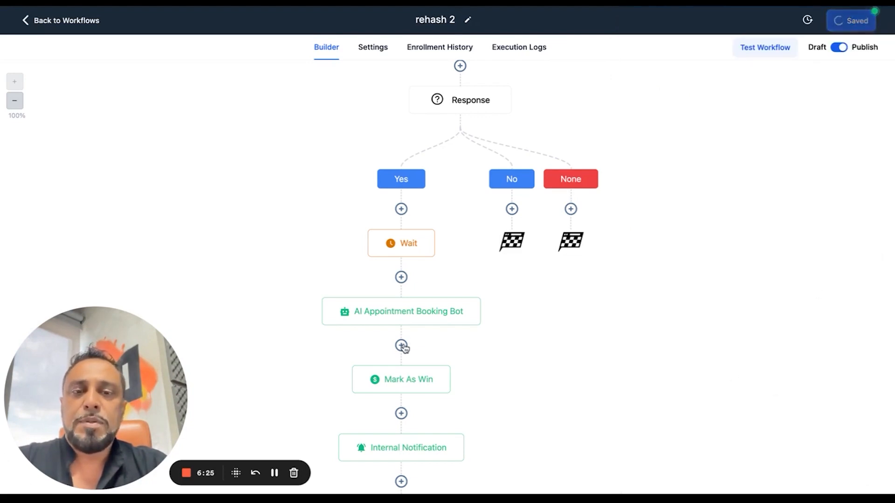
Enable Allow re-entry in the workflow settings, return to the builder and save the workflow
scroll(401, 344, down, 2)
scroll(399, 340, up, 7)
scroll(399, 339, down, 5)
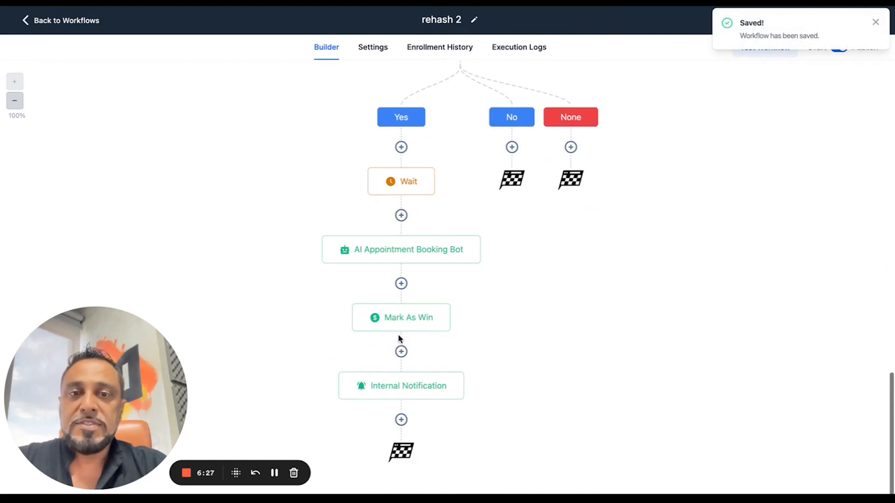
scroll(399, 339, up, 7)
scroll(399, 339, up, 2)
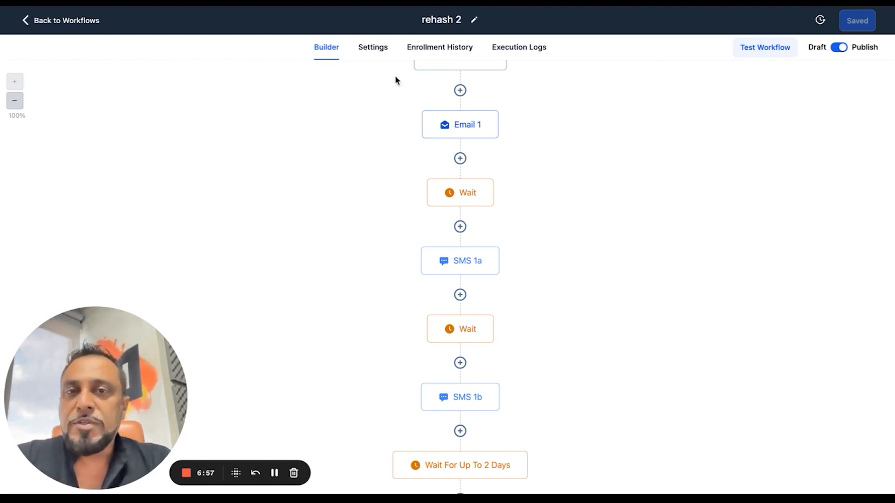
click(380, 48)
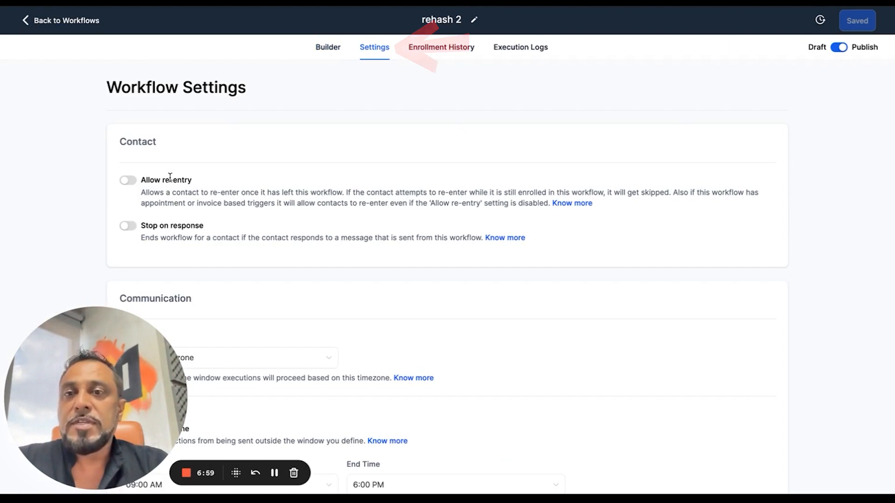
click(128, 181)
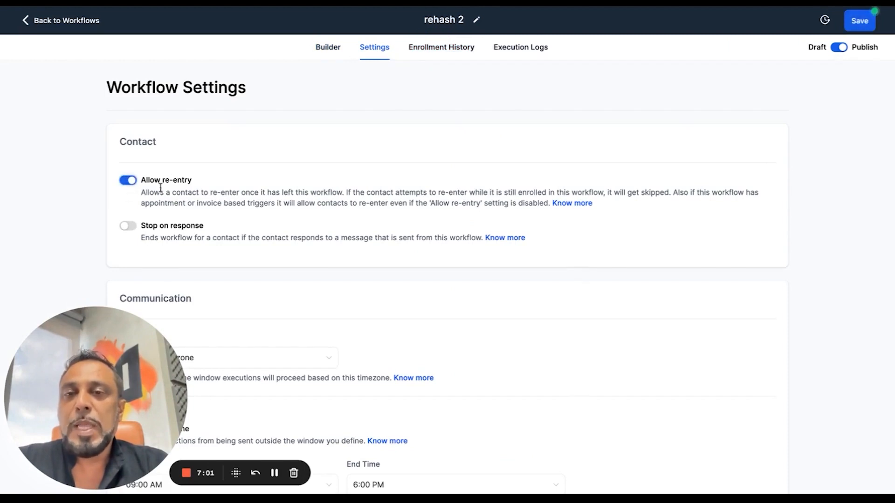
click(328, 55)
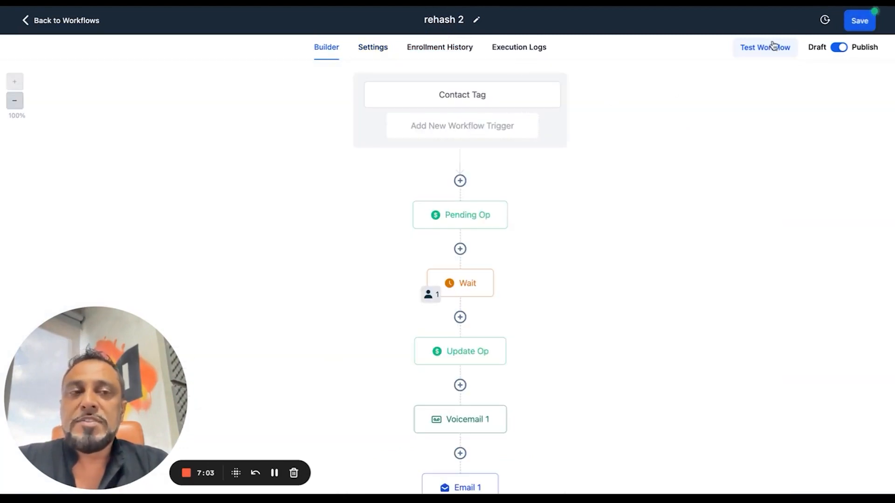
click(857, 29)
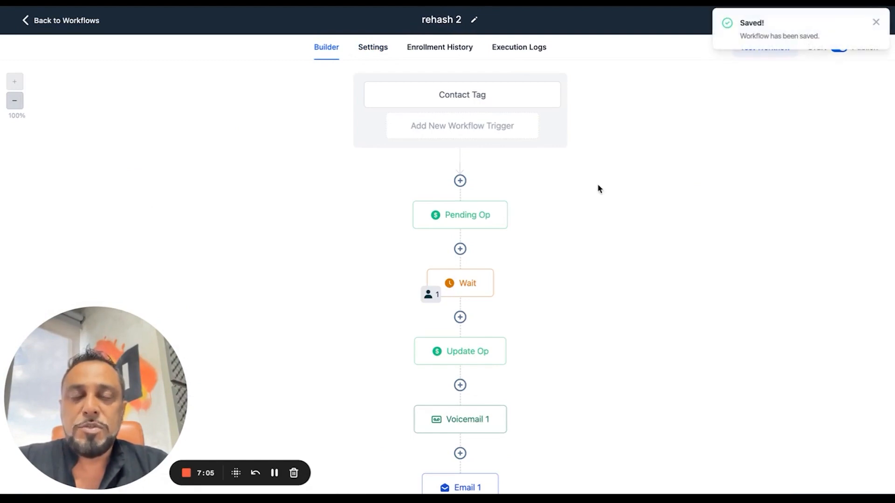
Move all active contacts in the Wait after Pending Op to the next step and confirm
click(430, 295)
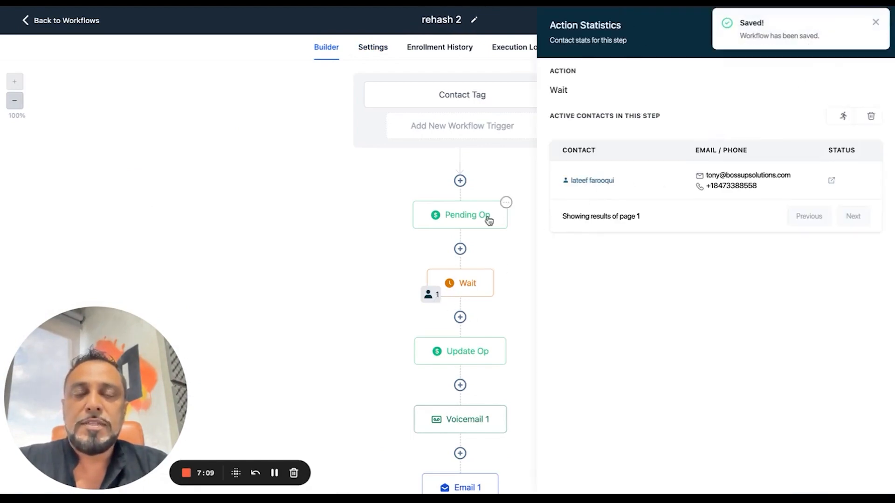
click(843, 116)
click(557, 282)
Check the enrolled contact's progress through the workflow's actions up to the response condition
scroll(487, 282, down, 2)
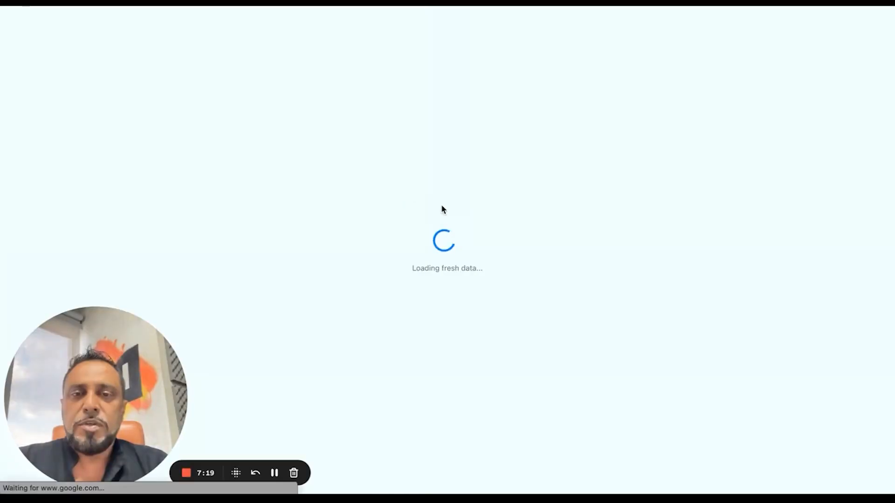
scroll(442, 206, down, 5)
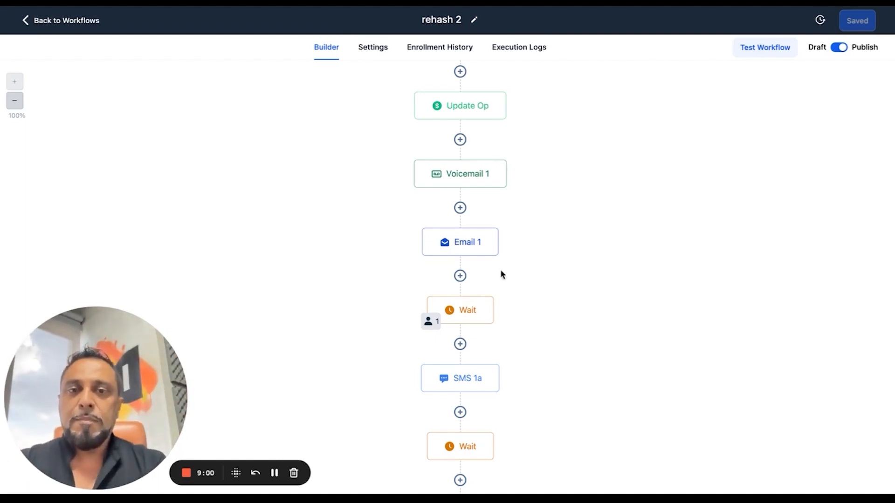
scroll(461, 279, down, 1)
scroll(461, 279, down, 4)
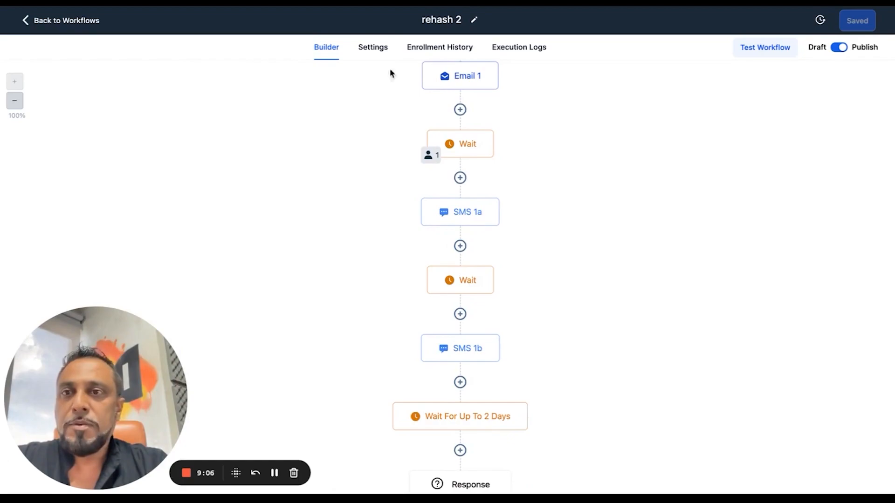
click(196, 3)
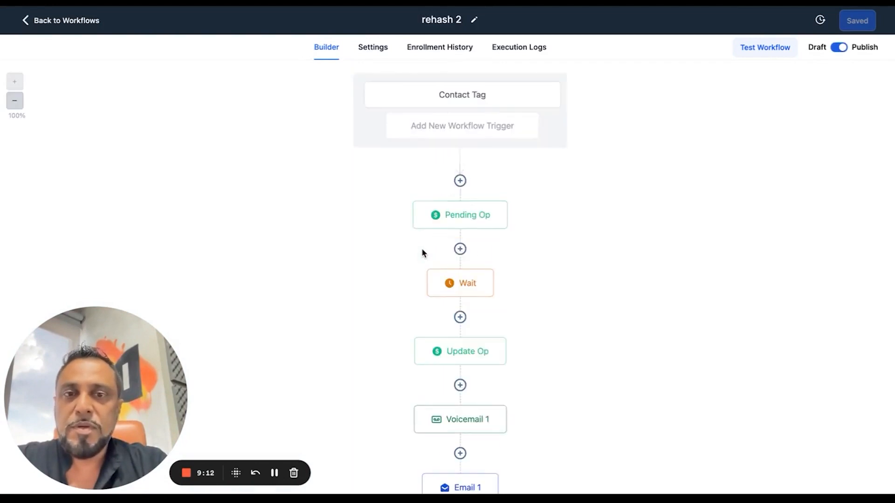
scroll(422, 252, down, 3)
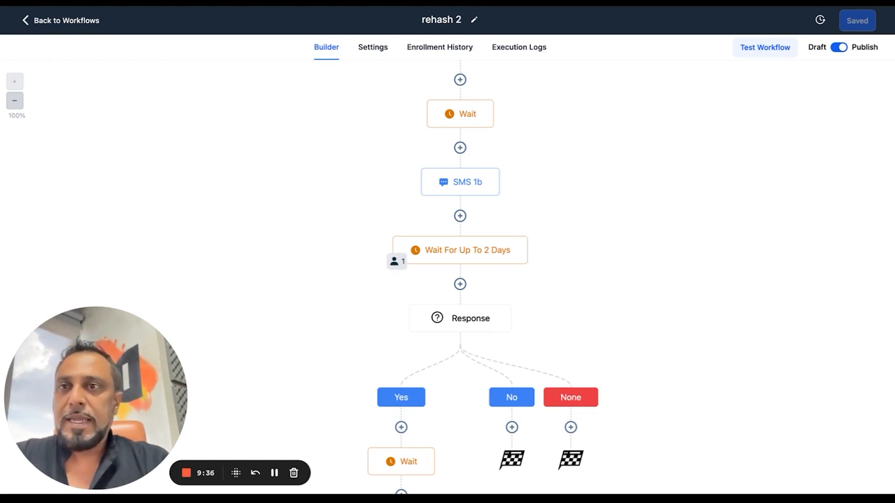
Leave the workflow, open the test contact's conversation in Messages and review the appointment booking exchange
click(83, 18)
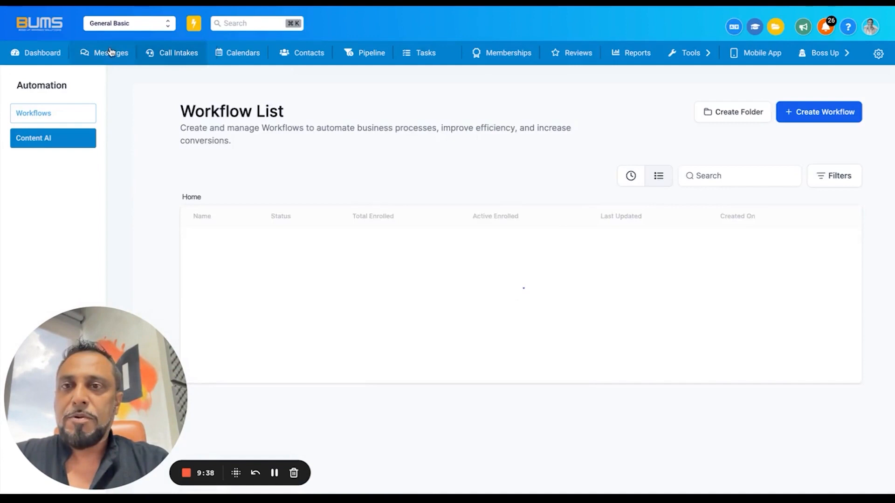
click(119, 51)
click(288, 90)
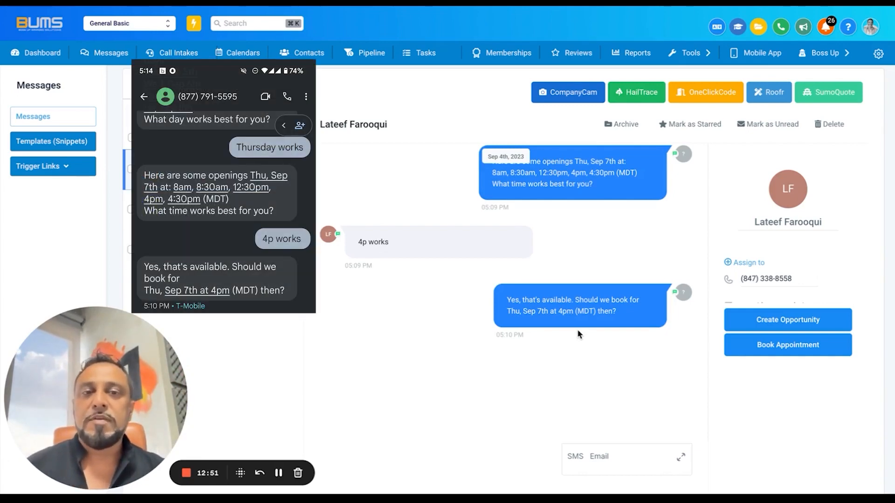
mouse_move(599, 321)
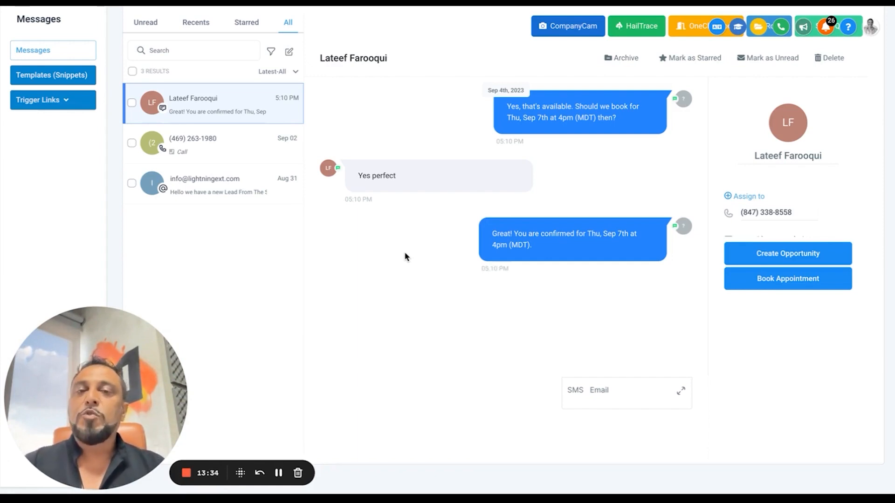
scroll(535, 100, up, 10)
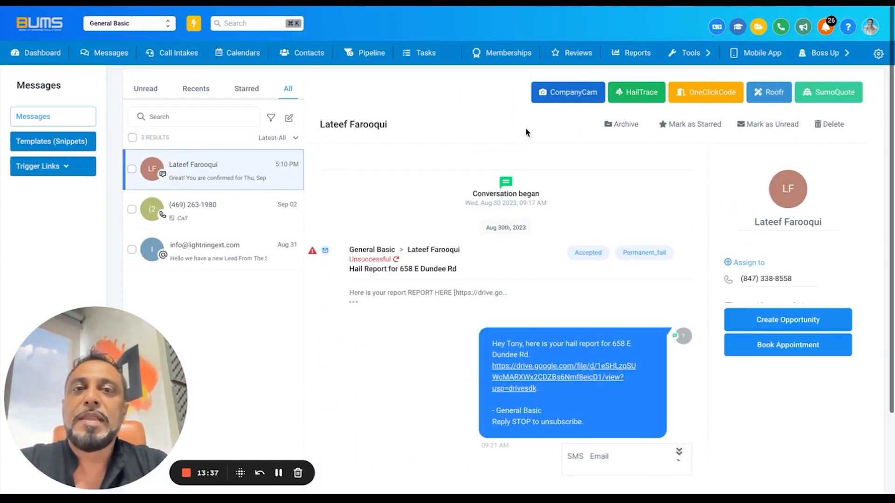
Open the Pipeline page and remove the Status: Open filter from the opportunities
click(699, 56)
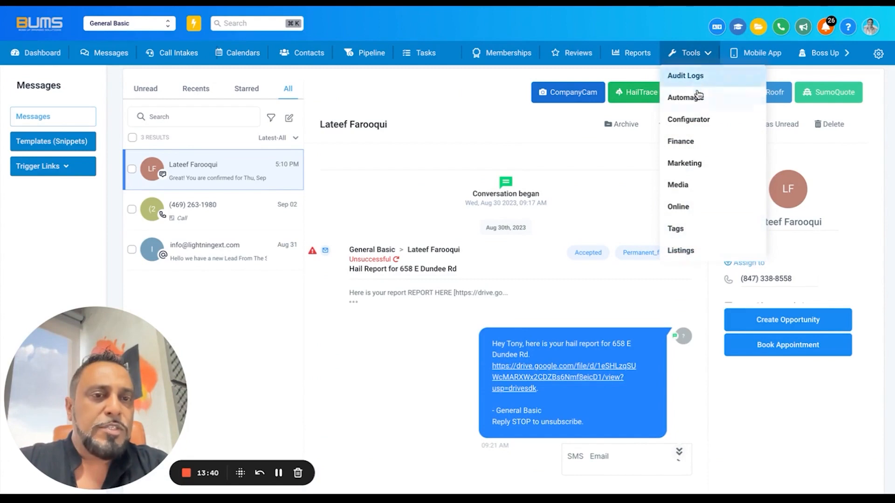
click(366, 54)
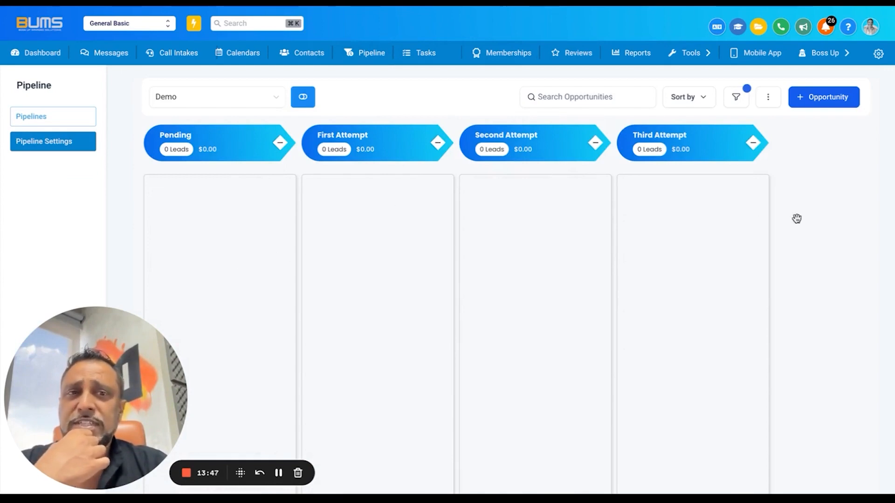
click(737, 97)
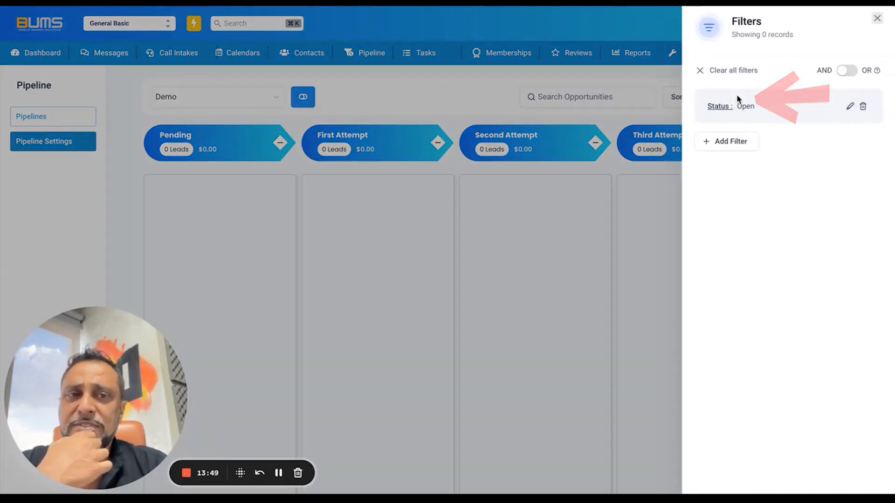
click(864, 108)
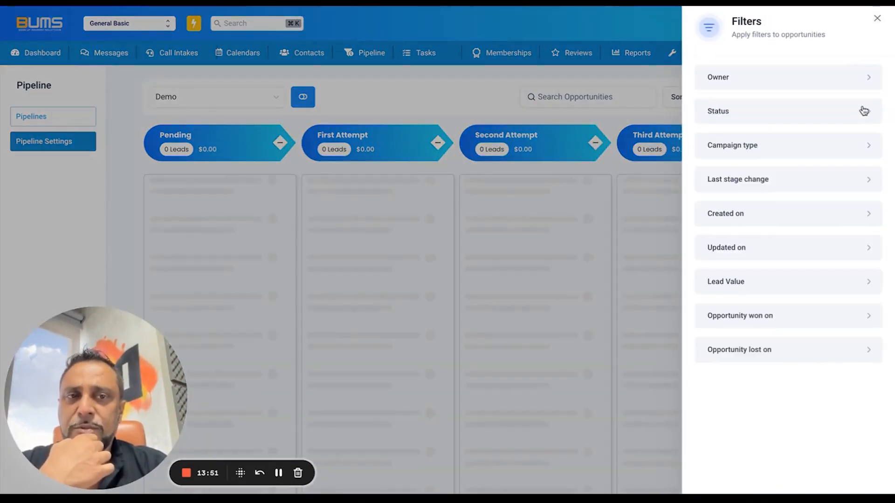
click(876, 21)
Switch the displayed pipeline from Demo to Rehash to examine the test contact's opportunity
scroll(451, 229, down, 2)
scroll(451, 228, up, 2)
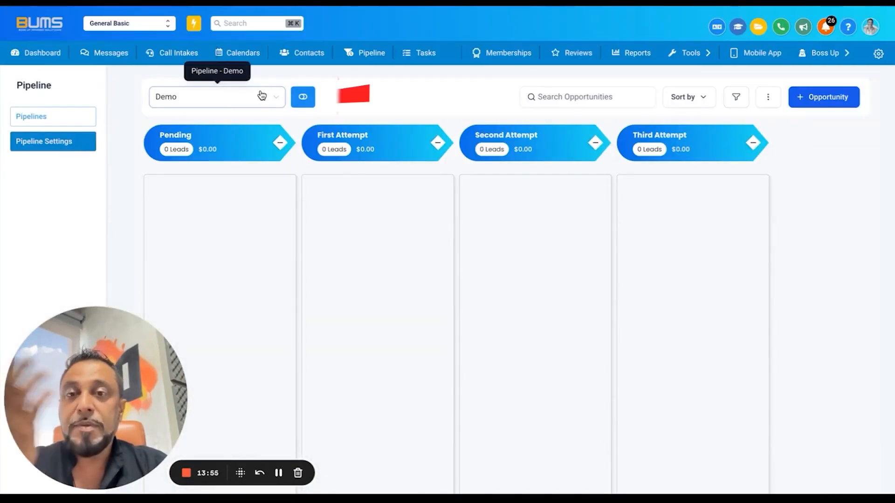
click(261, 96)
click(199, 175)
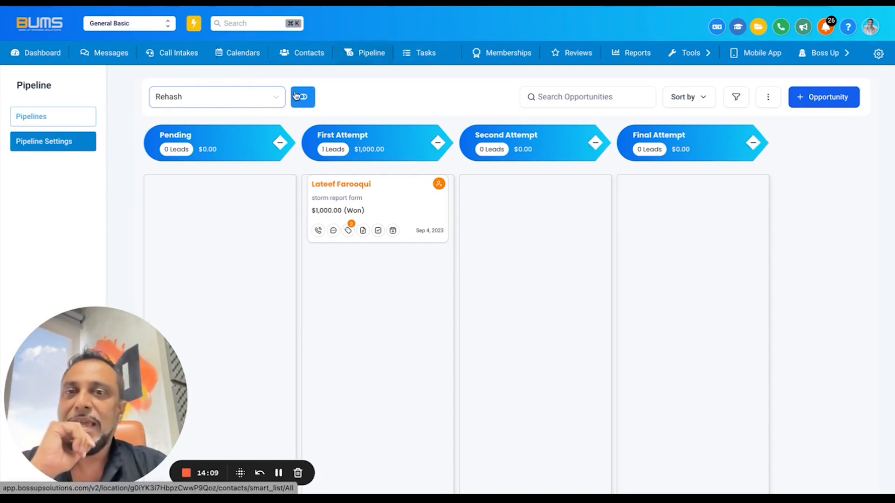
Switch the displayed pipeline to Mozi and open the first Property Report opportunity's contact record
click(254, 104)
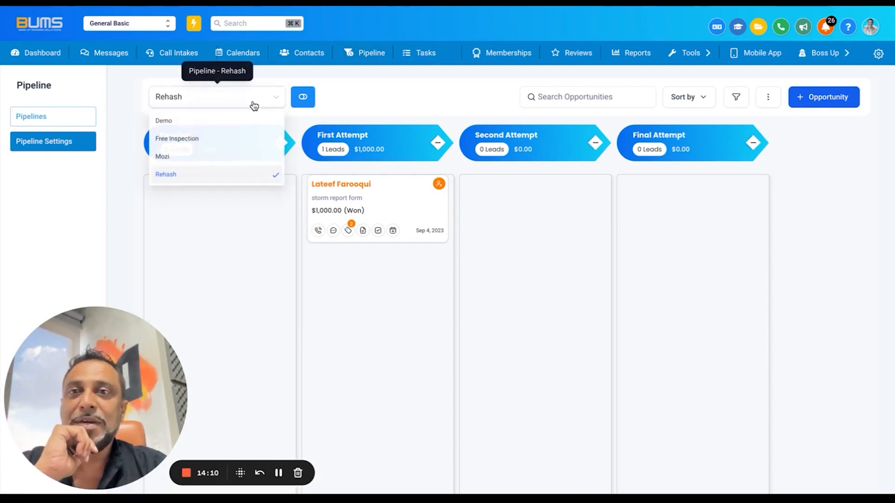
click(212, 161)
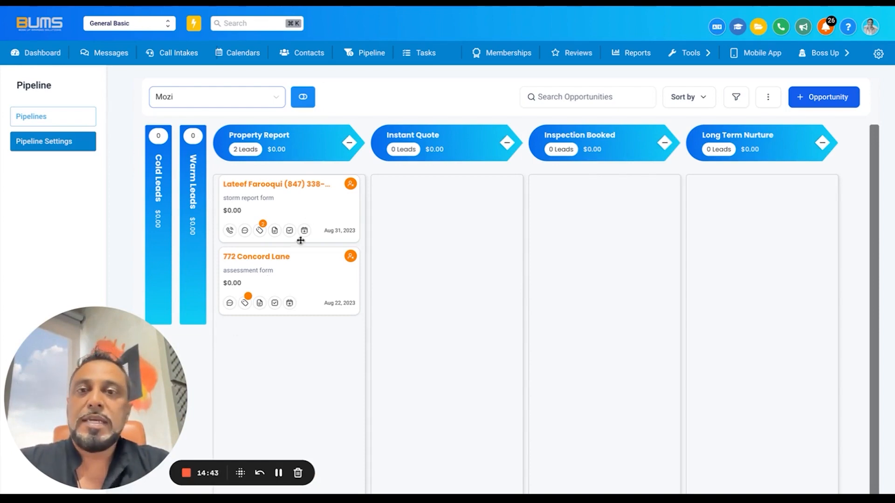
click(276, 184)
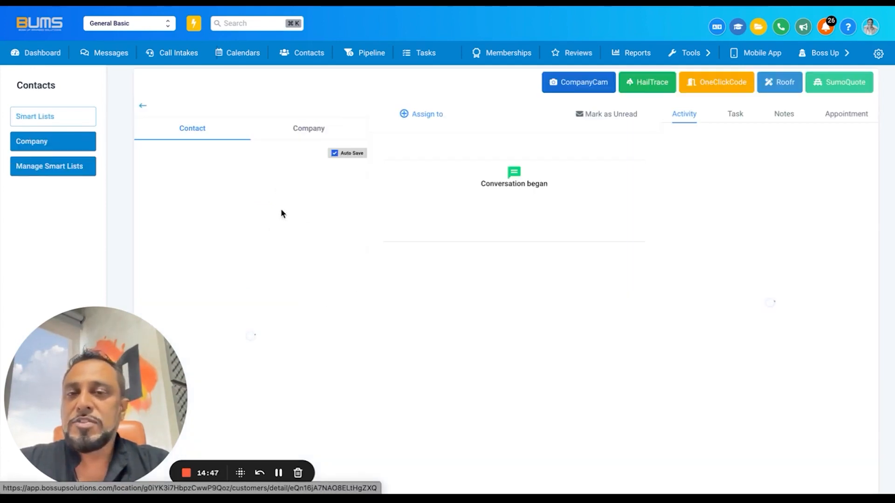
scroll(263, 307, down, 15)
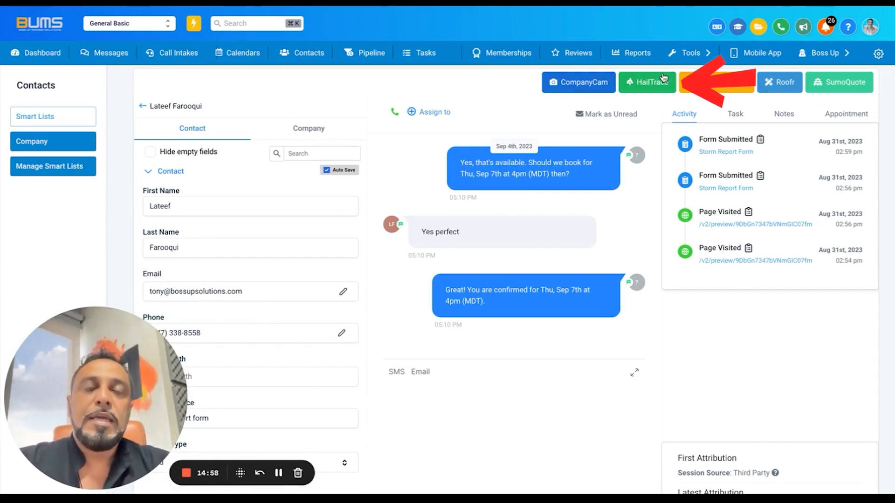
Review the contact's HailTrace hail history report, and return to the earlier booking messages in the contact's conversation
click(647, 83)
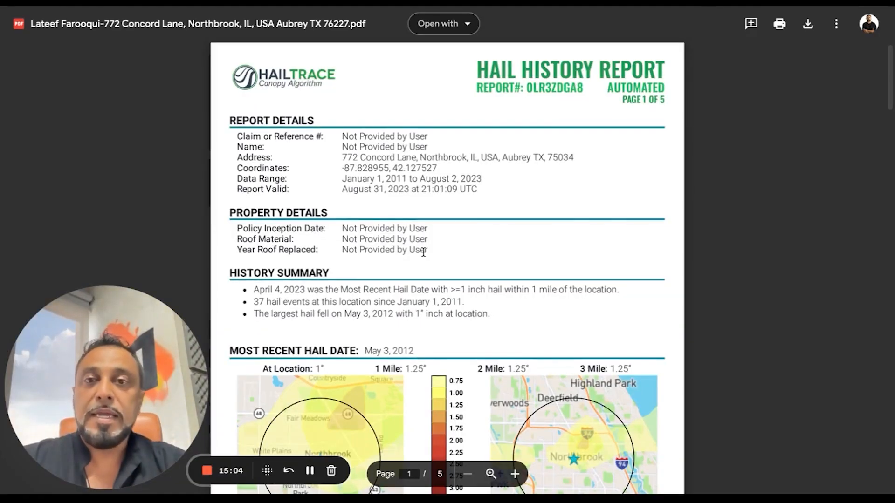
scroll(424, 254, down, 3)
scroll(424, 252, down, 15)
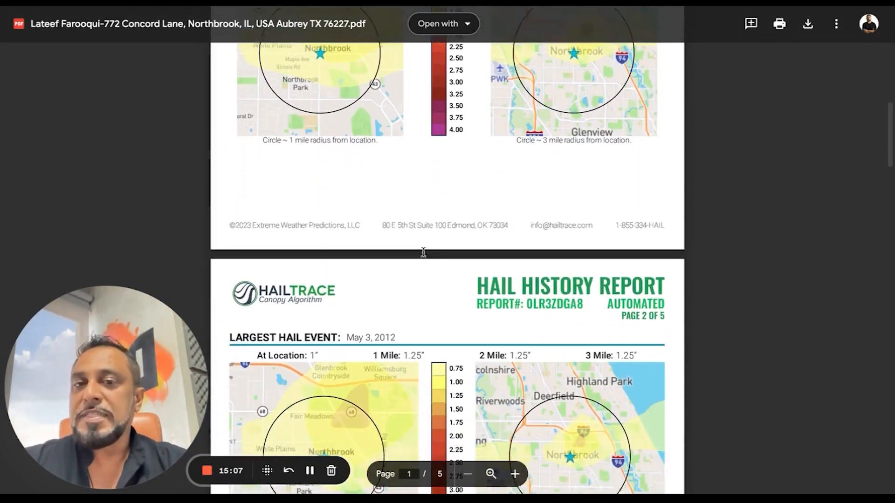
scroll(423, 253, down, 3)
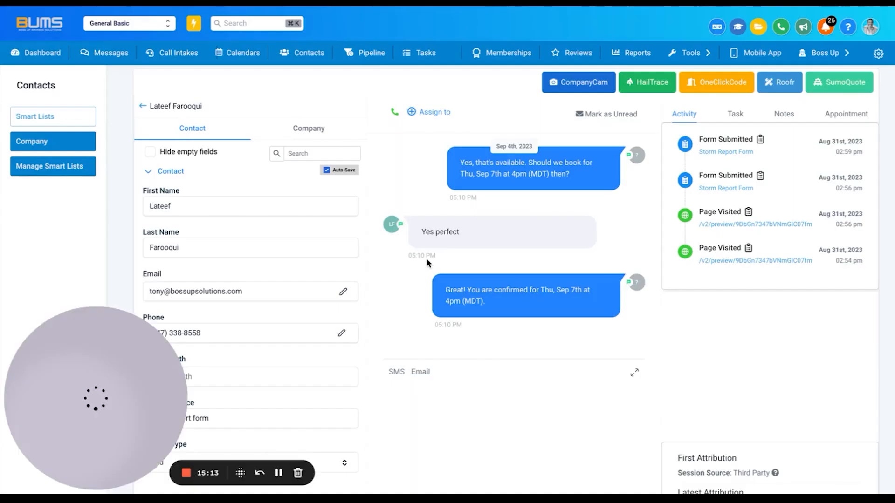
scroll(463, 261, up, 3)
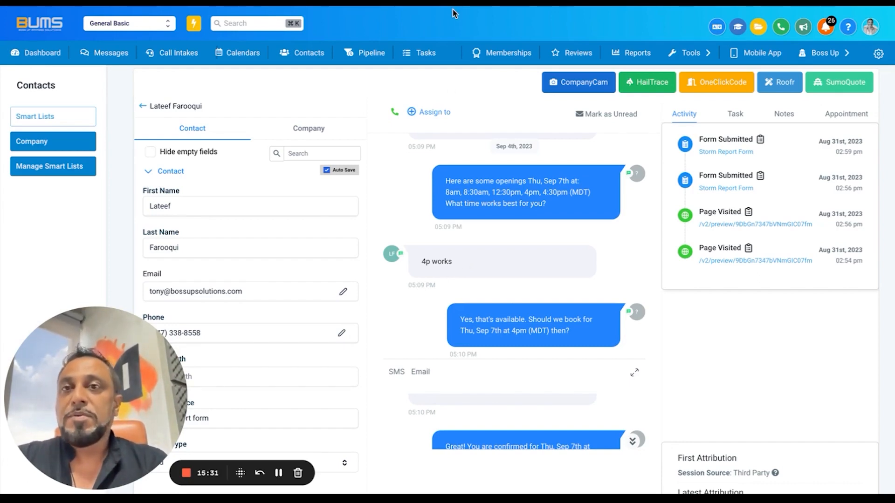
Open the "rehash 2" workflow from the automation list and review its Yes branch and the response condition above it
mouse_move(690, 53)
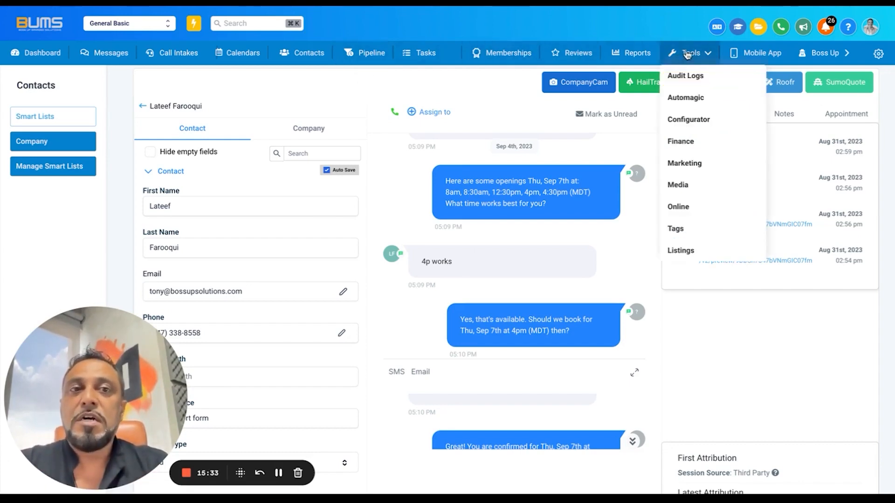
click(694, 106)
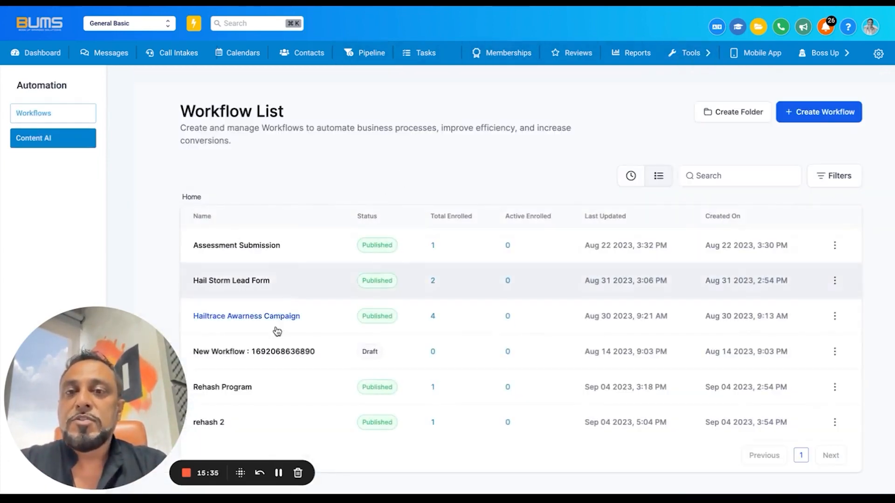
click(208, 425)
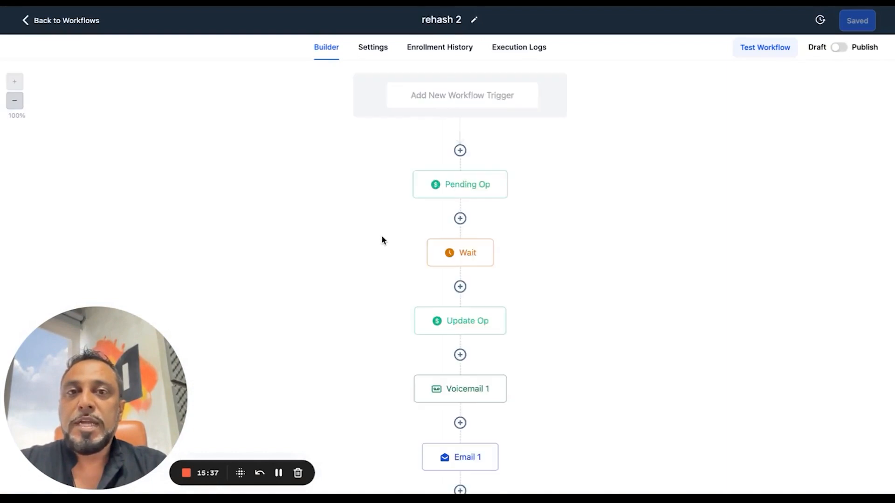
scroll(381, 238, down, 10)
scroll(382, 240, down, 8)
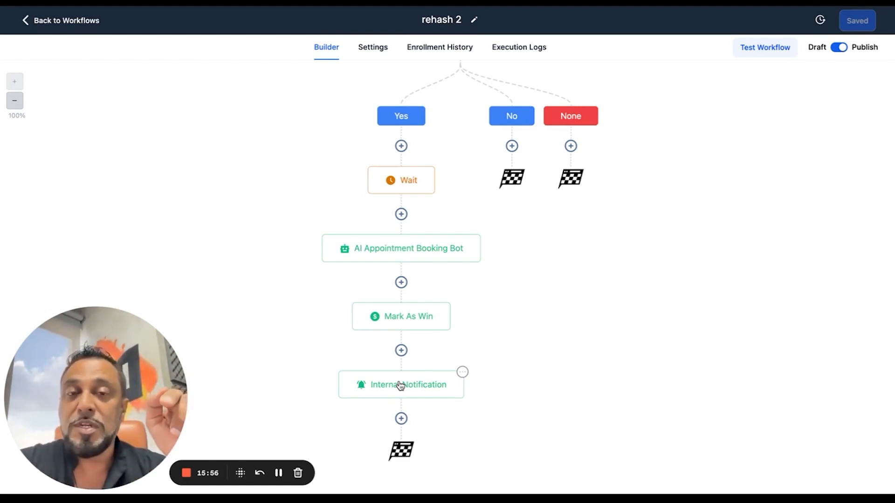
scroll(400, 385, up, 4)
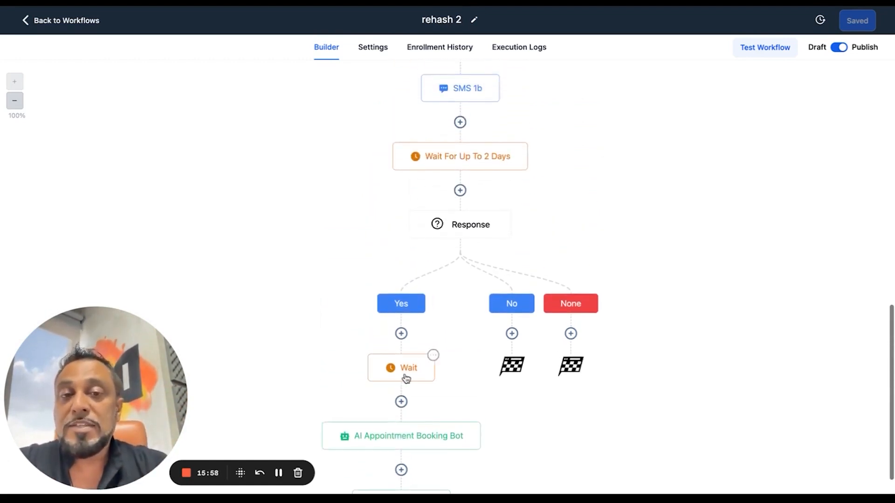